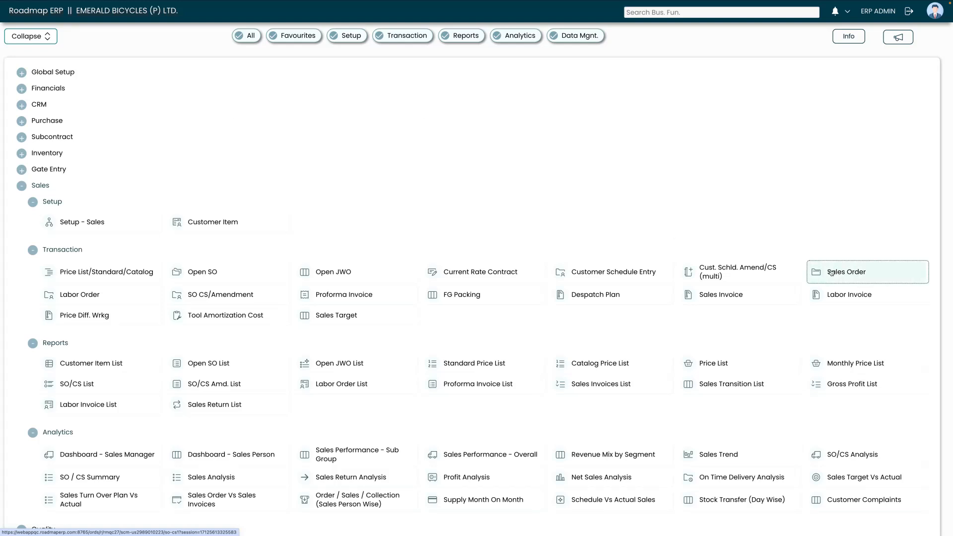
Open the Find SO/CS search screen via Sales > Transaction > Sales Order
click(832, 273)
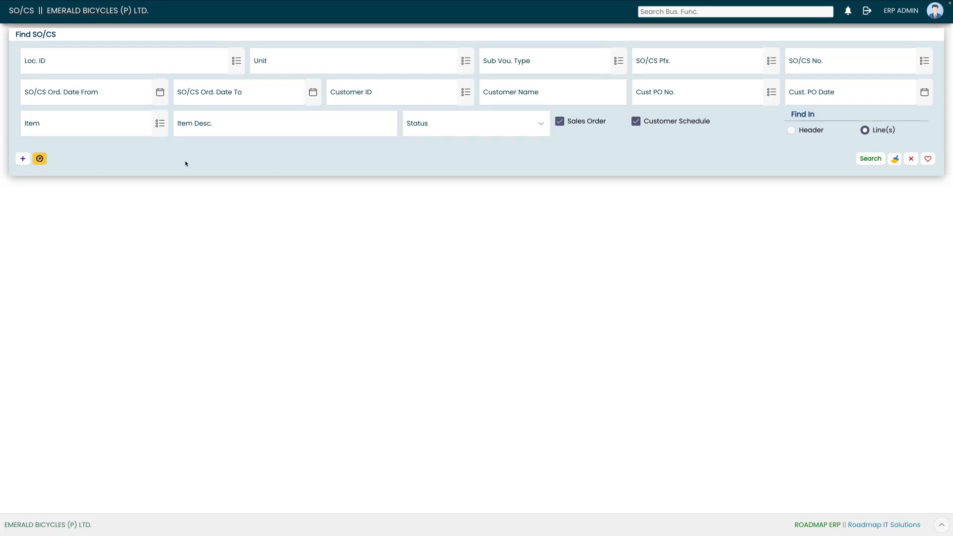
Create an SO - GENERAL sales order header, prefix SO, for customer GREENRIDE CYCLES PVT. LTD (CUST006)
click(23, 159)
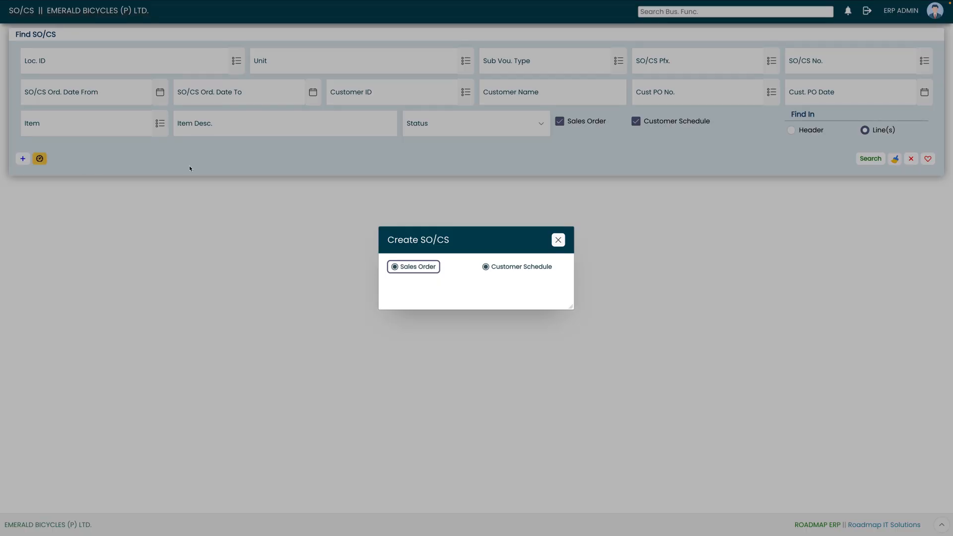
click(417, 268)
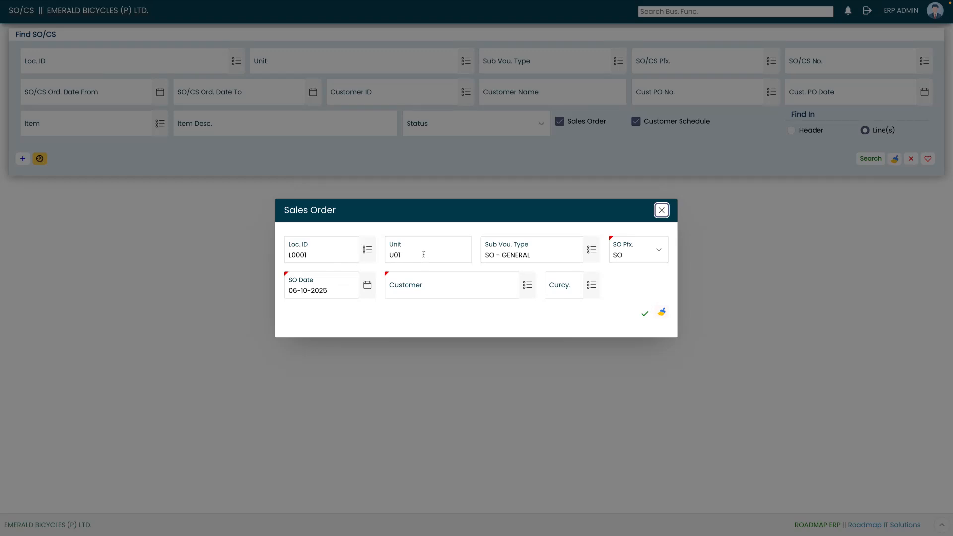
click(593, 253)
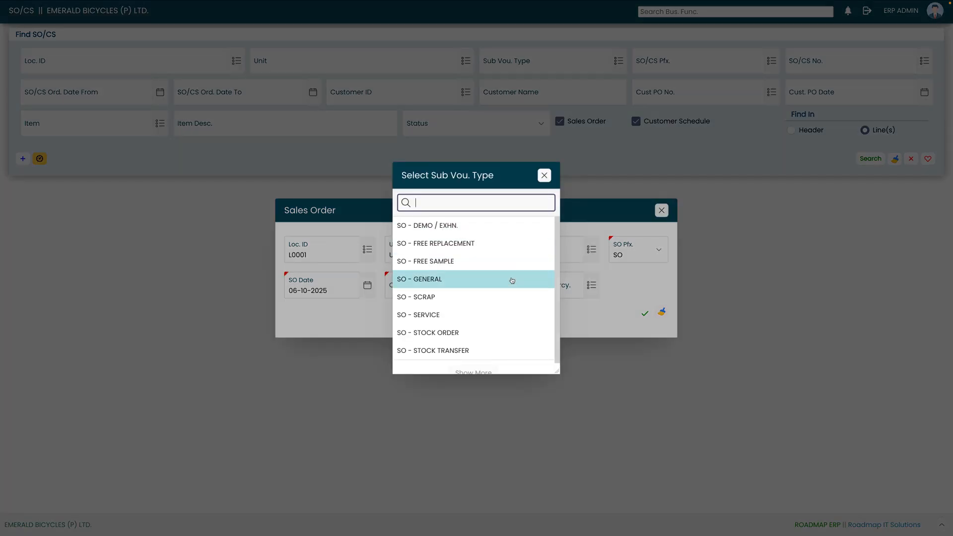
click(544, 176)
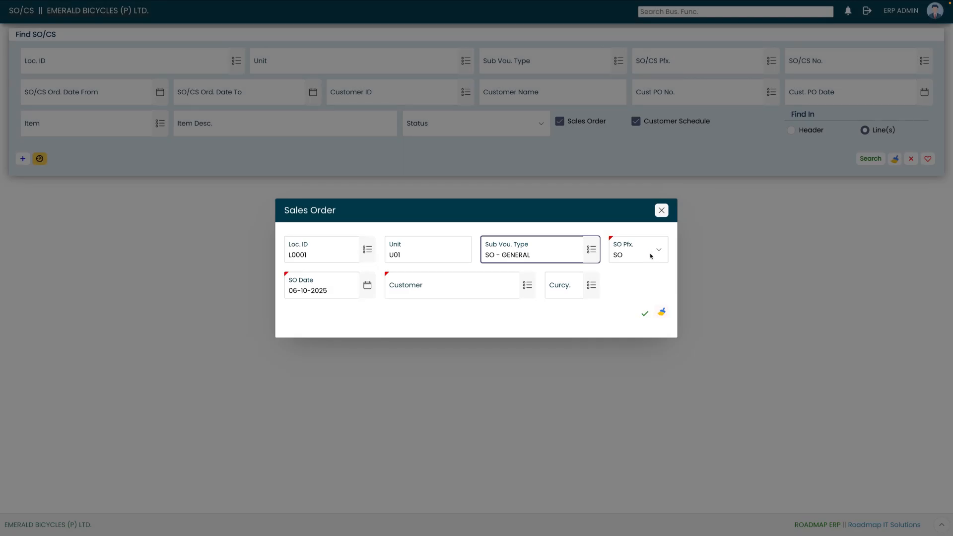
drag(652, 269, 653, 257)
click(653, 257)
click(640, 276)
click(447, 278)
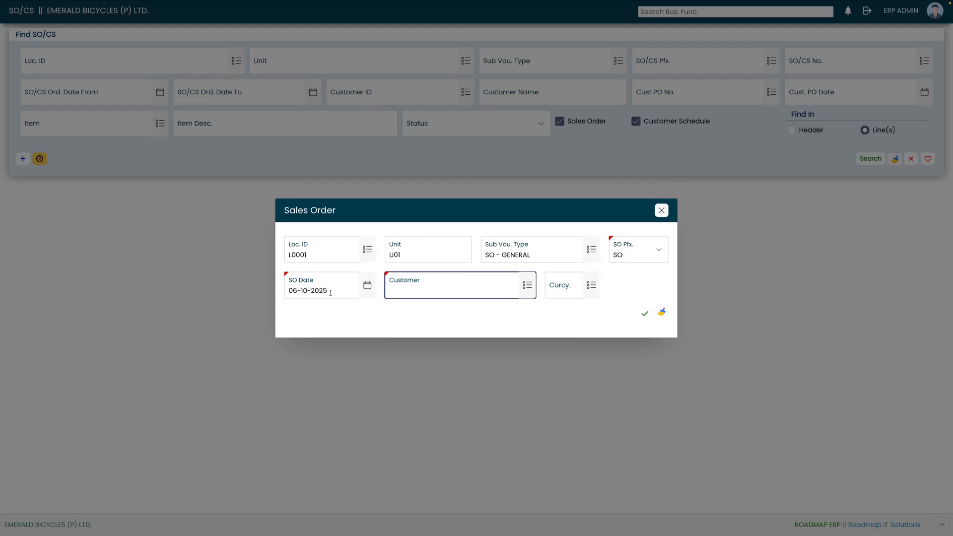
click(528, 290)
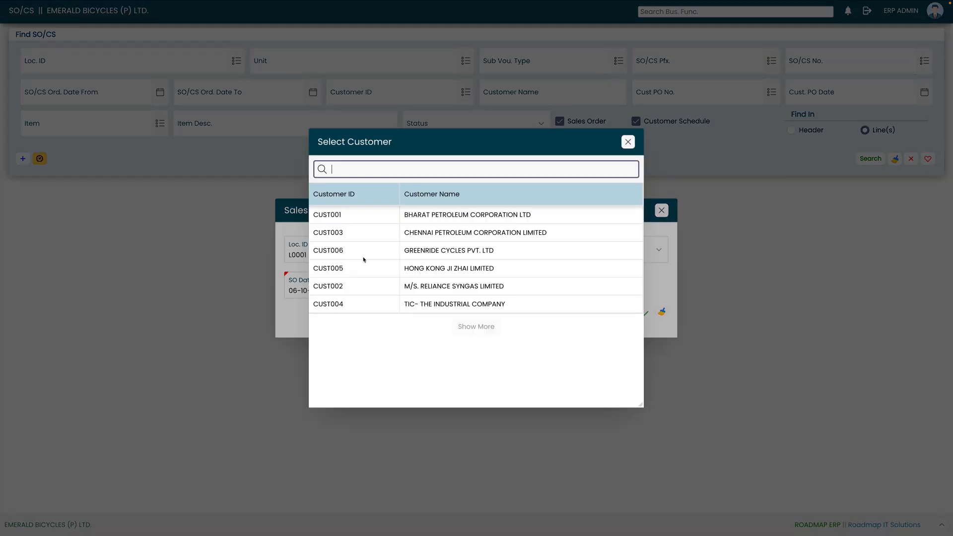
click(382, 252)
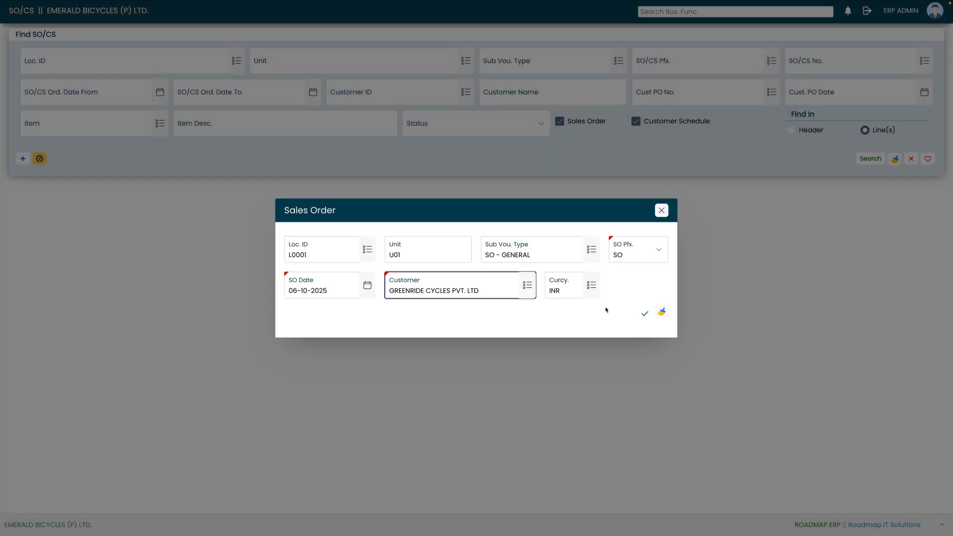
click(643, 316)
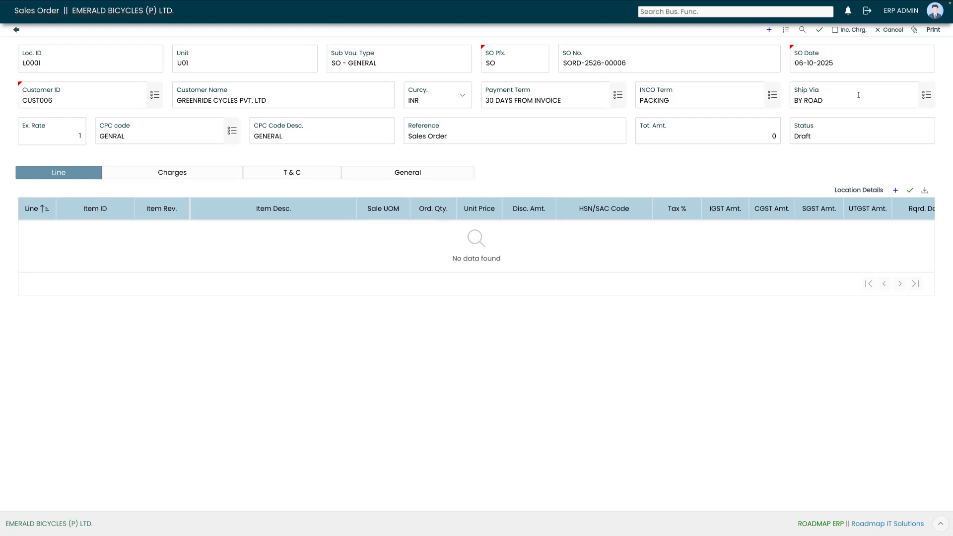
click(930, 98)
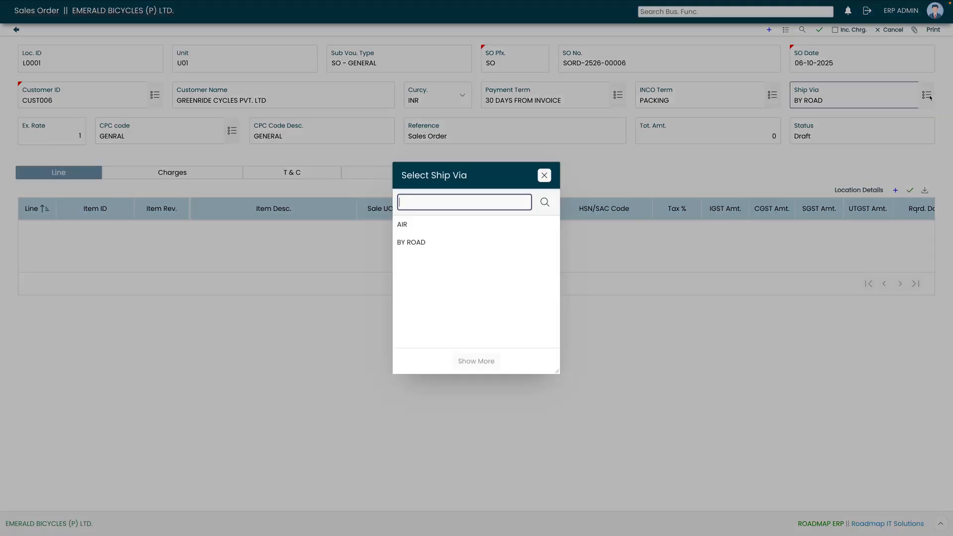
click(545, 179)
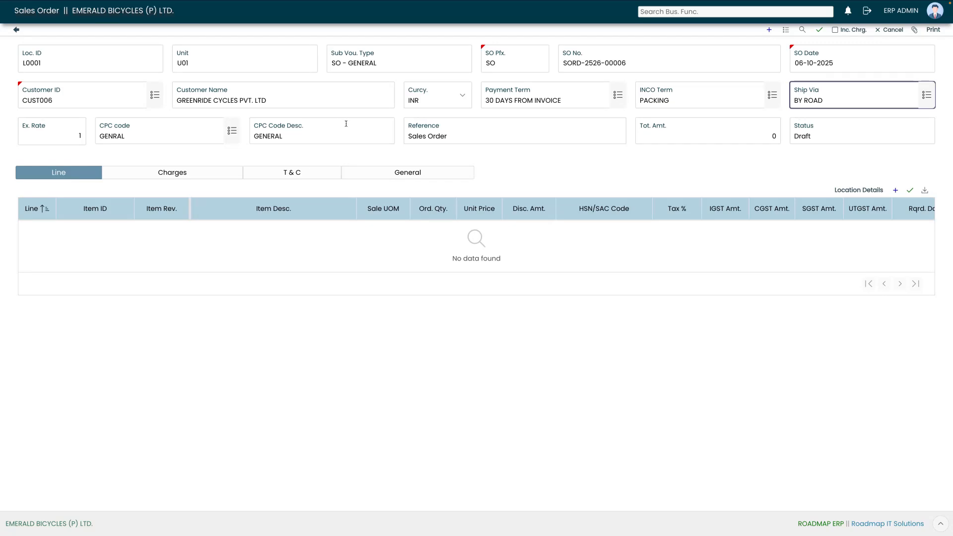
click(472, 131)
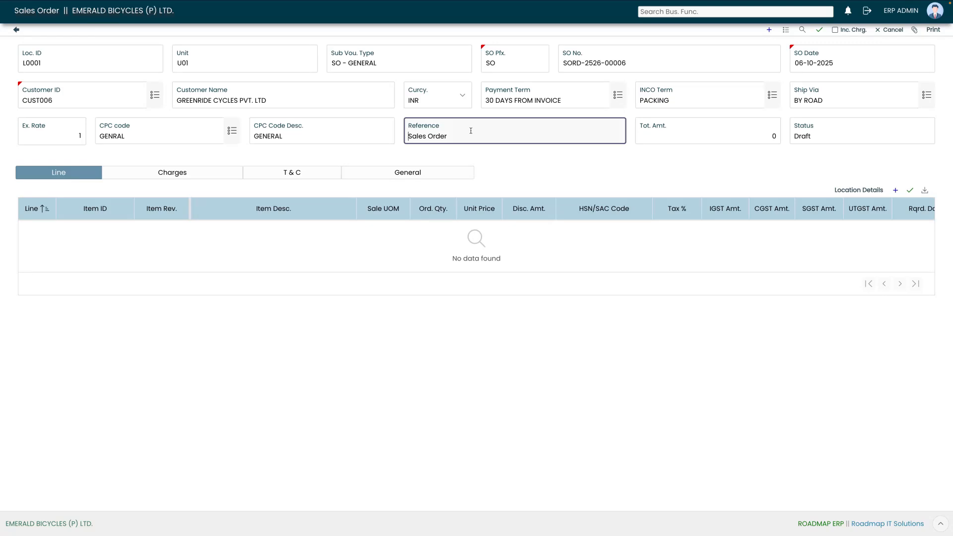
click(720, 129)
click(859, 130)
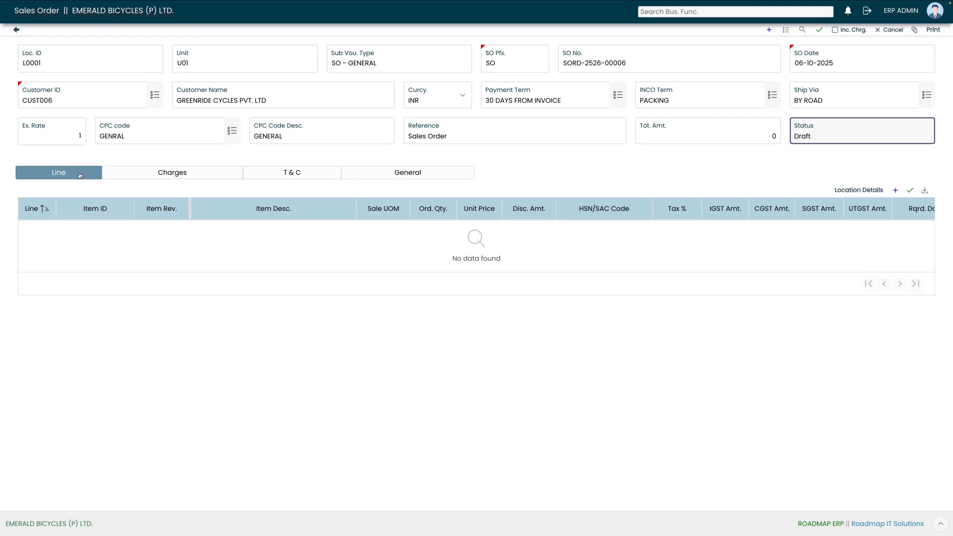
Review the order's Charges, T & C and General tabs, then add a blank line row
click(138, 173)
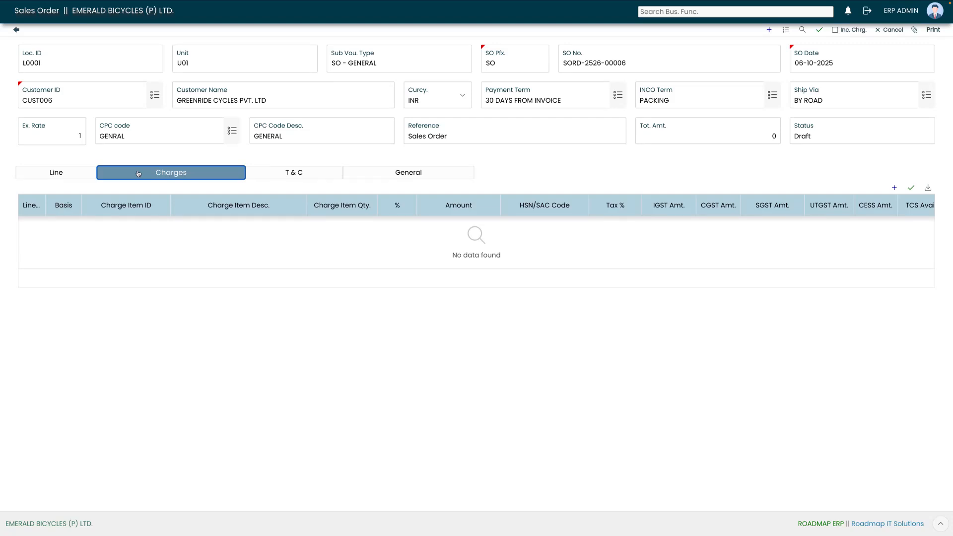
click(288, 172)
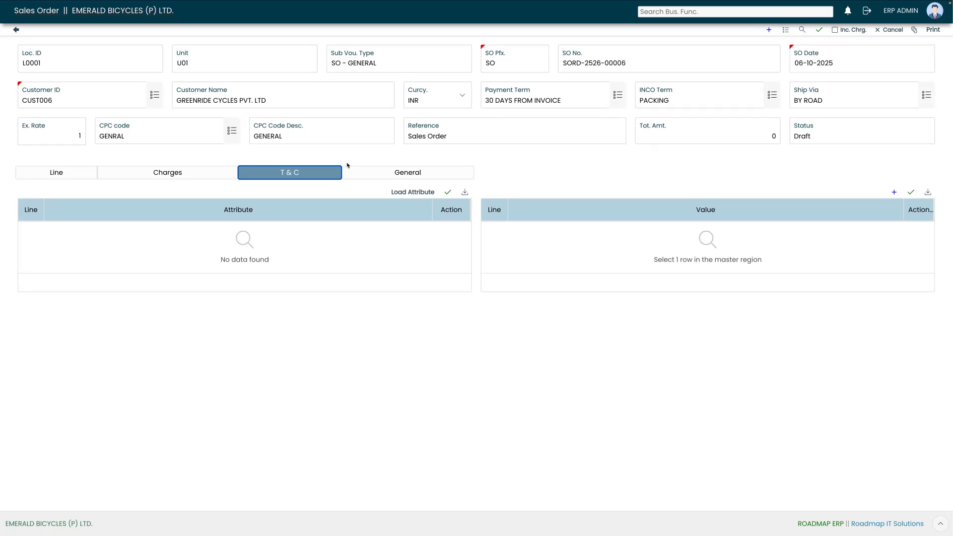
click(415, 173)
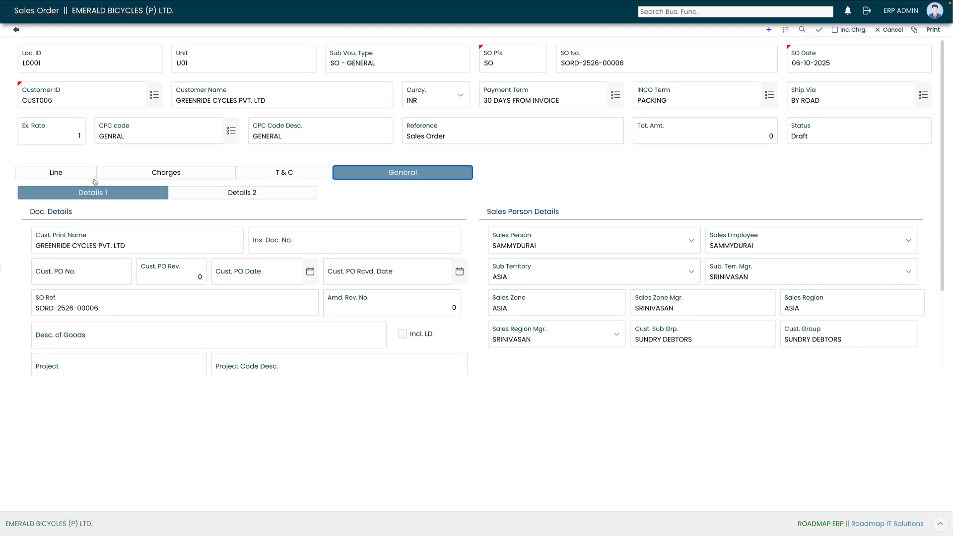
click(58, 173)
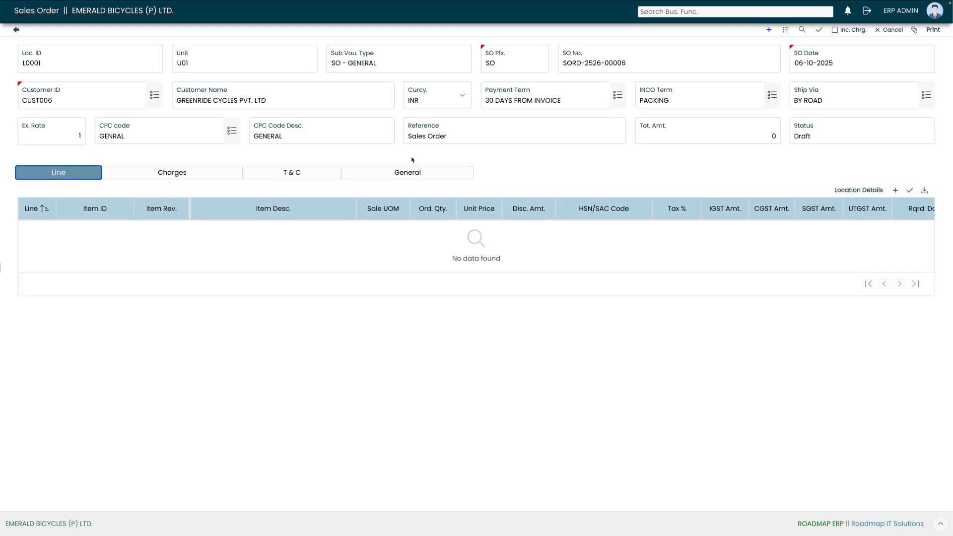
click(896, 191)
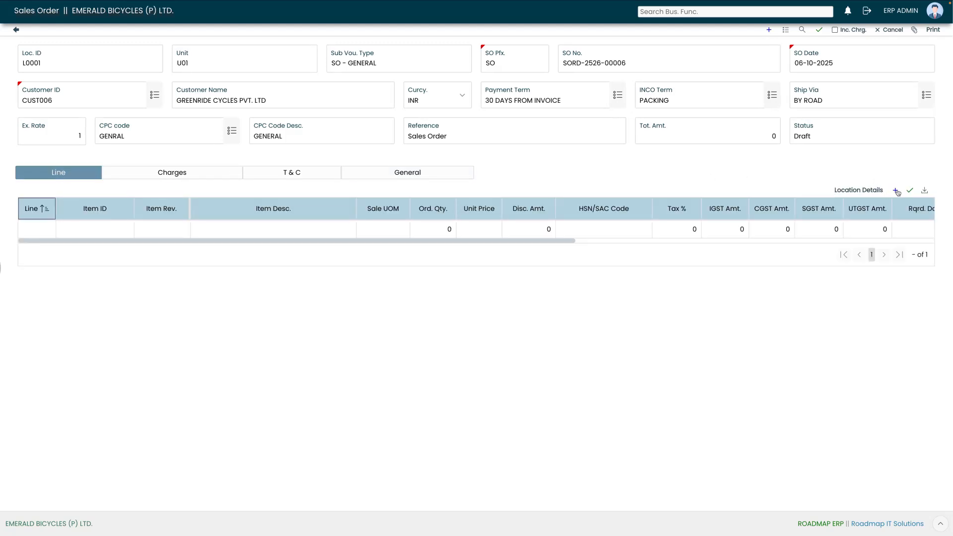
Fill line 1 with item BI-FG-1001 BICYCLE, quantity 100 at unit price 7500
click(127, 229)
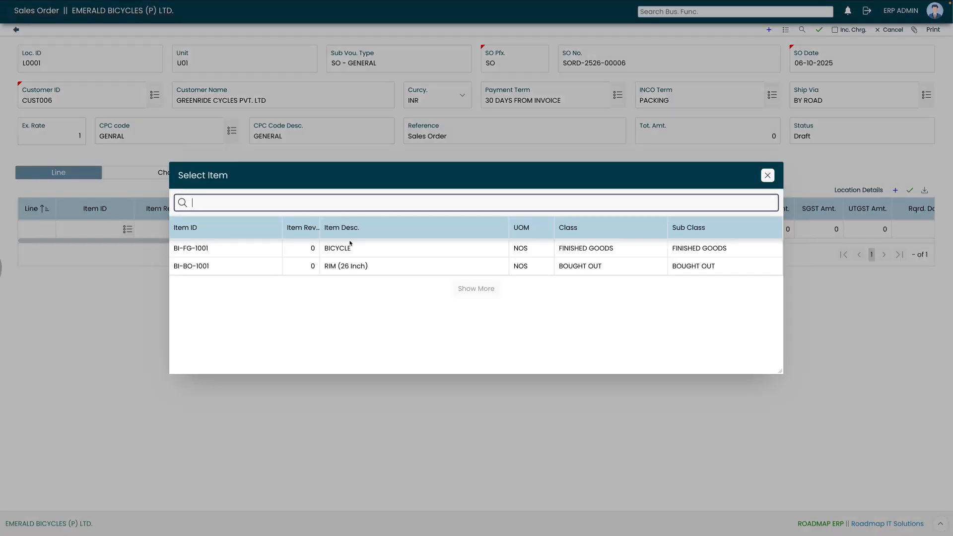
click(350, 246)
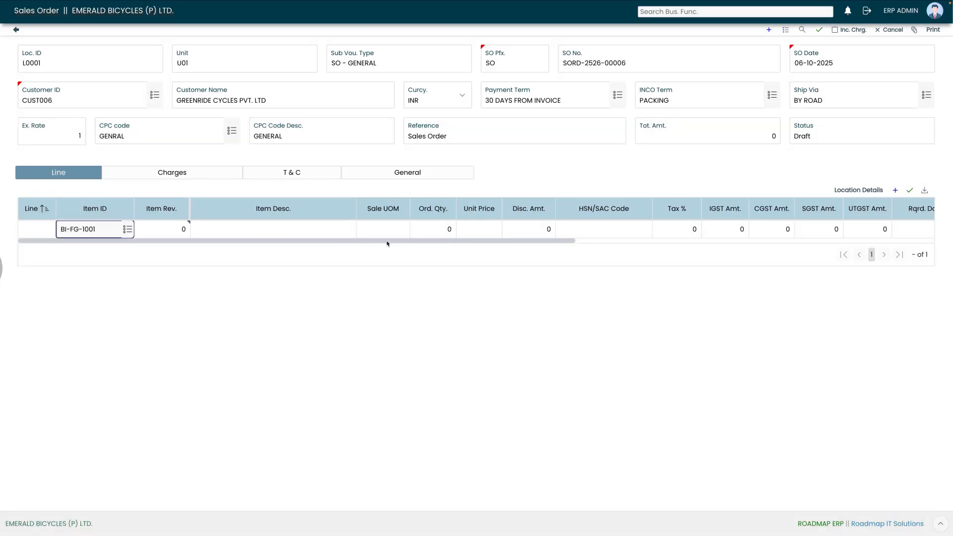
click(449, 232)
key(BackSpace)
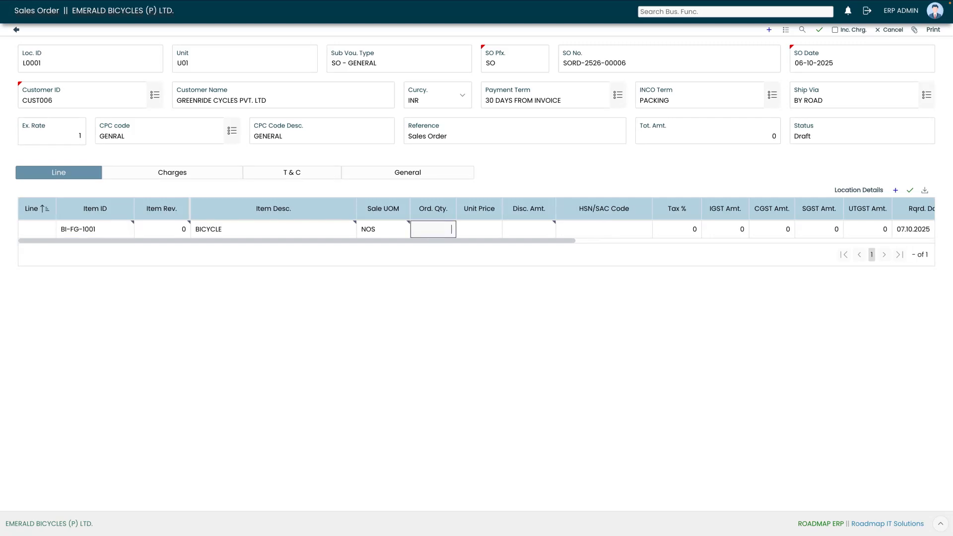
text(100)
click(498, 234)
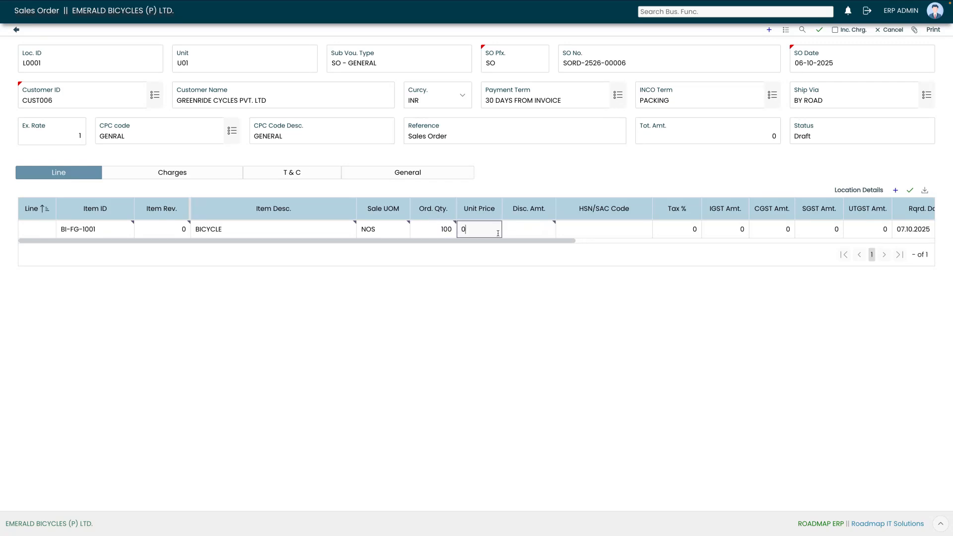
key(BackSpace)
text(7500)
click(548, 233)
Assign HSN/SAC code 87149200 and check the IGST, CGST 45000, SGST 45000 and UTGST amounts
click(624, 229)
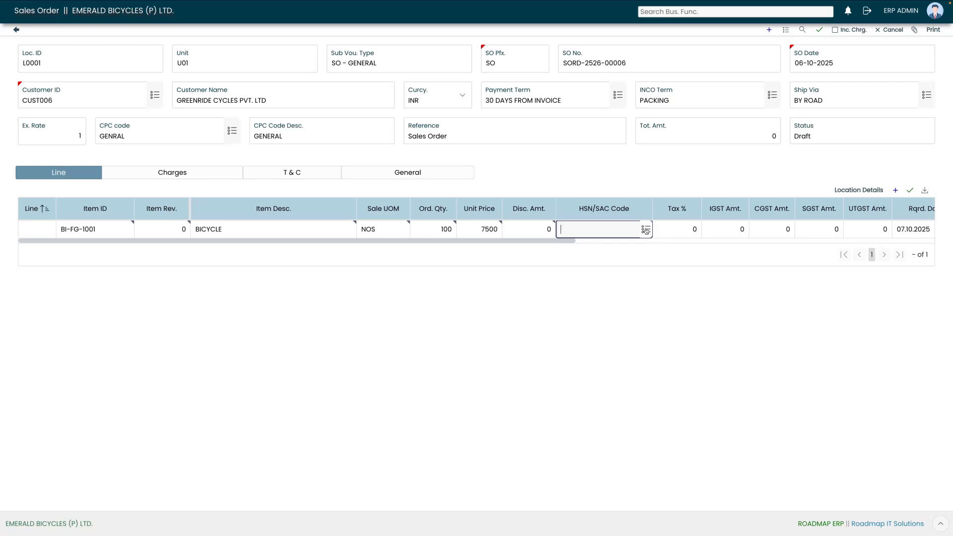
click(646, 229)
click(351, 221)
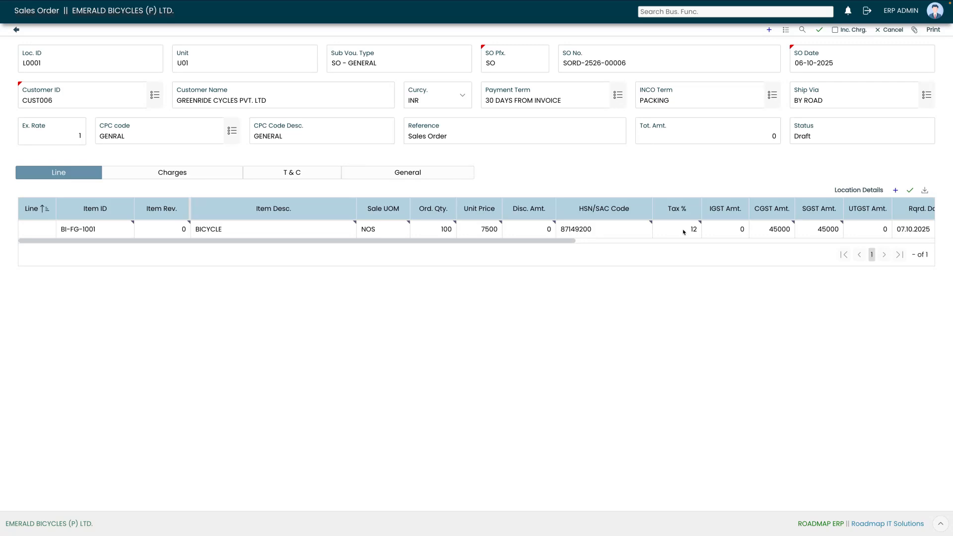
click(727, 229)
click(764, 232)
click(807, 233)
click(862, 230)
Set promise date 14-10-2025 and required date 15-10-2025, then save the line
drag(566, 241, 743, 241)
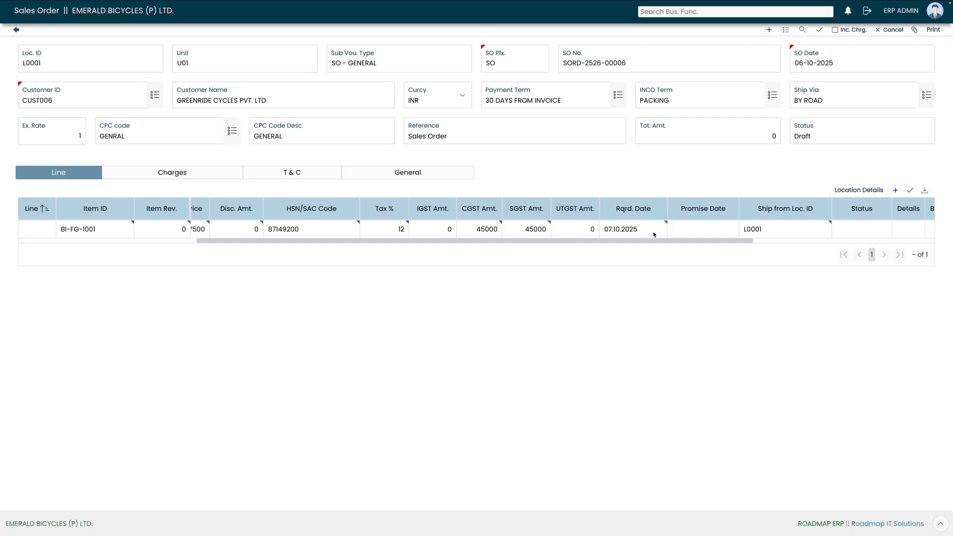
click(695, 232)
click(733, 229)
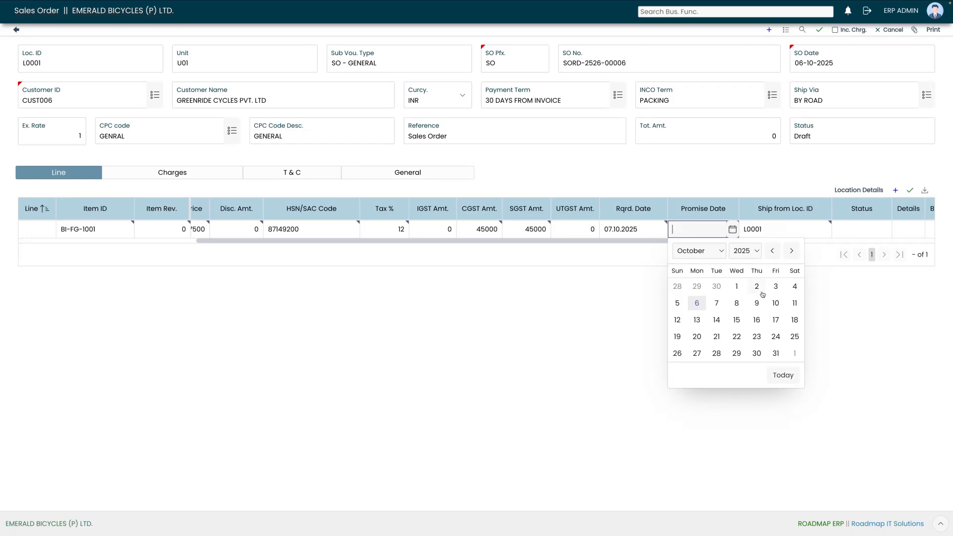
click(718, 321)
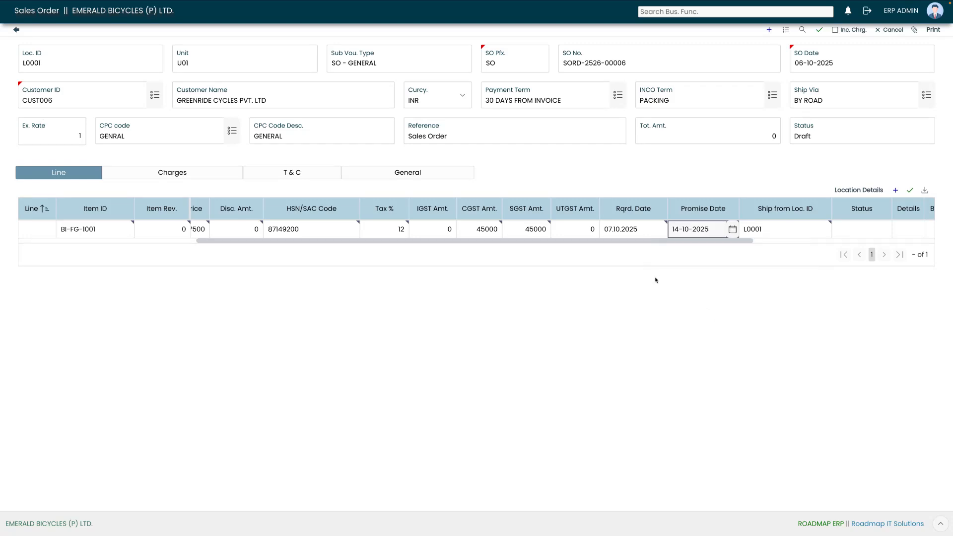
click(653, 233)
click(659, 231)
click(660, 231)
click(668, 321)
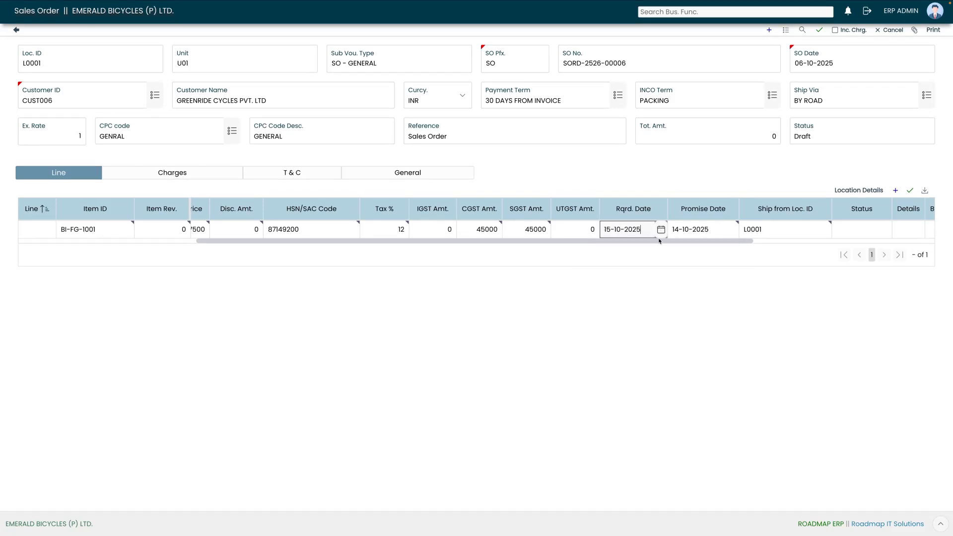
click(756, 243)
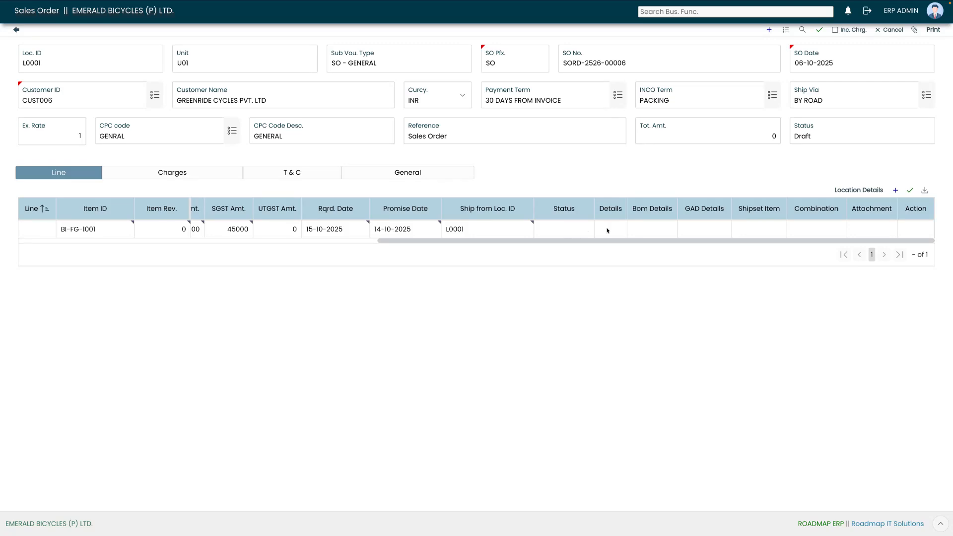
click(910, 191)
Check line 1's details on both pages: gross 750,000, tax 90,000, net 840,000, GST Supply
drag(466, 241, 821, 242)
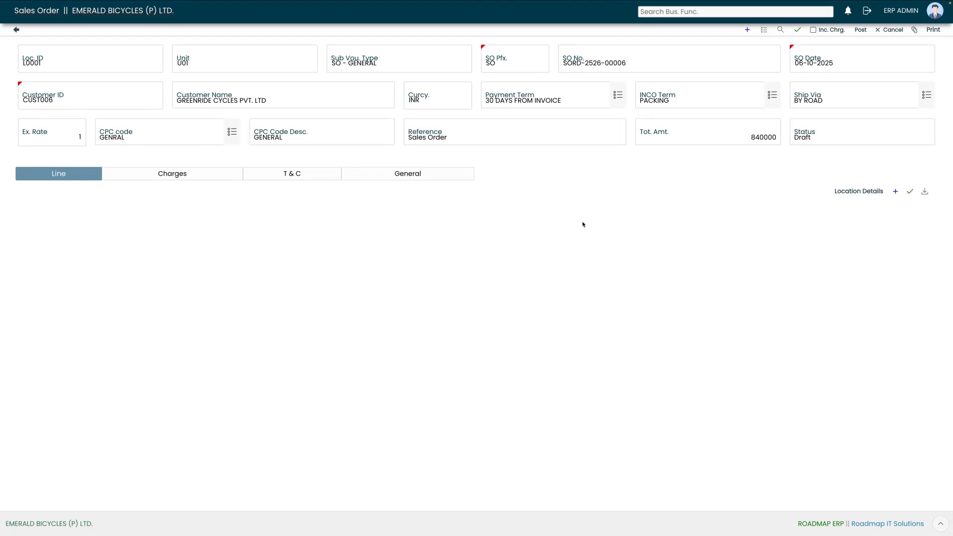
drag(525, 242, 872, 218)
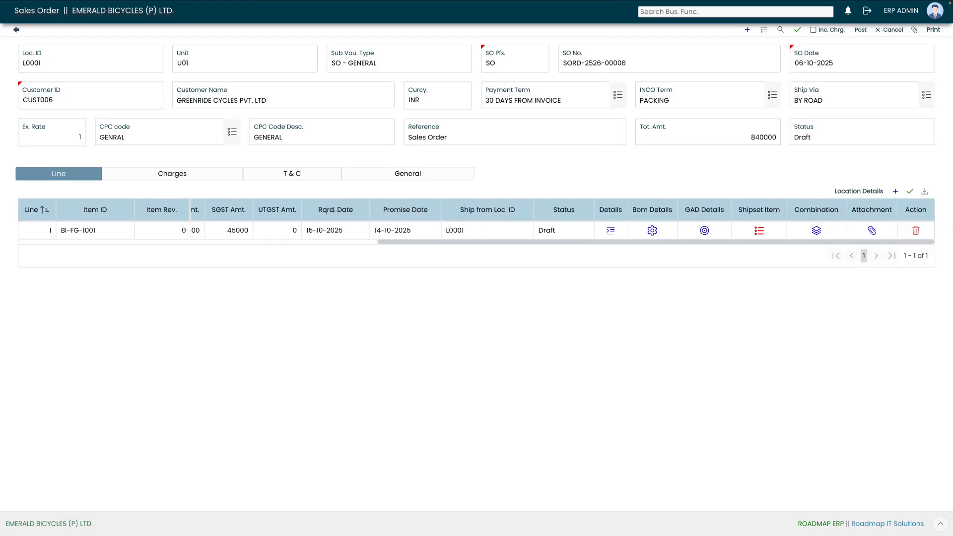
click(612, 232)
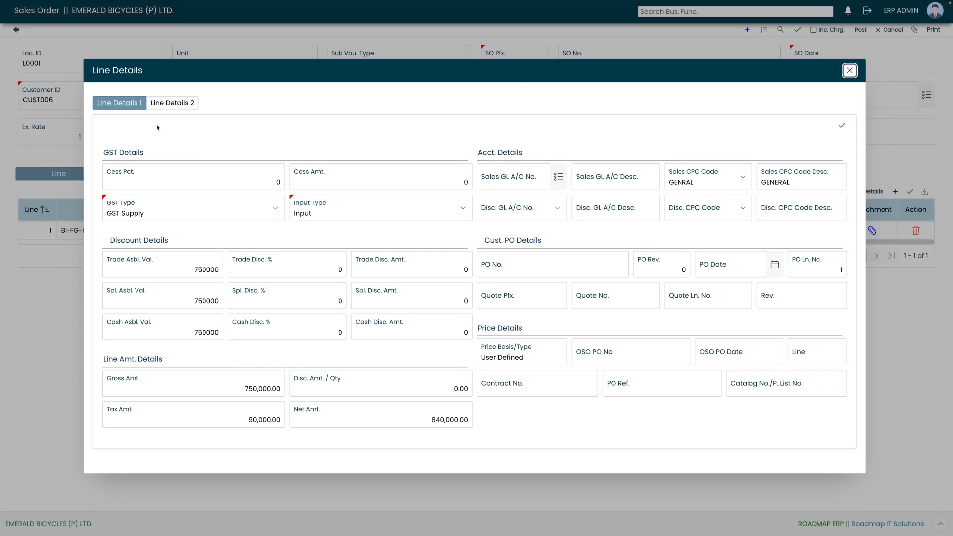
click(179, 104)
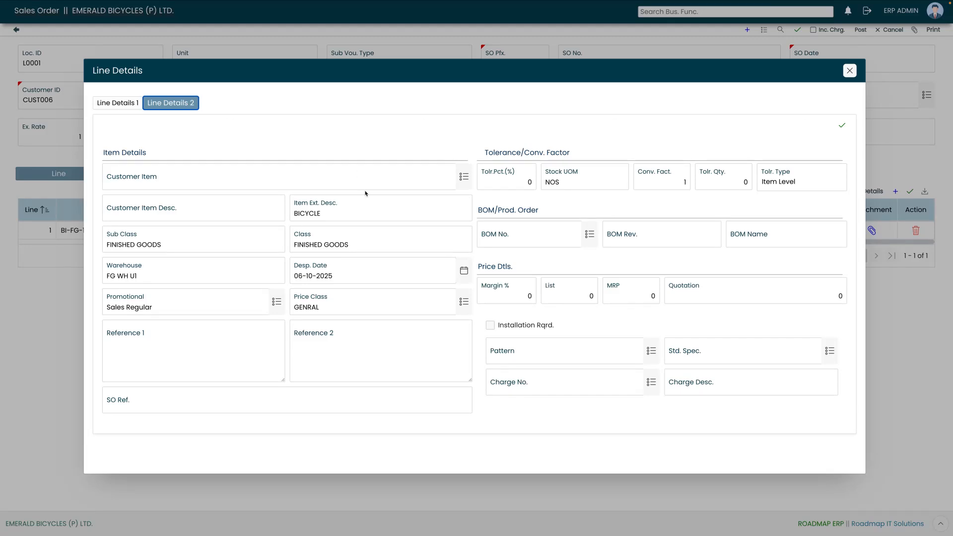
click(107, 104)
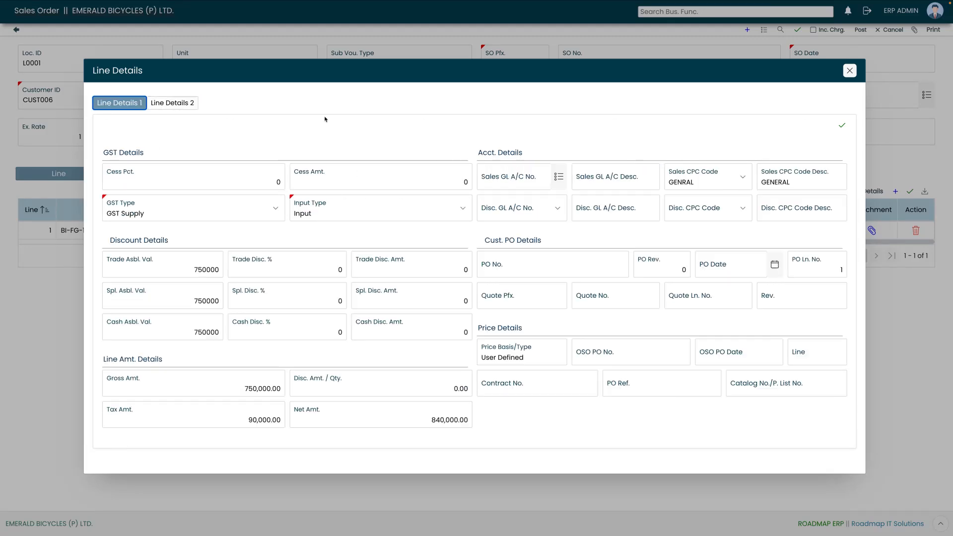
click(849, 71)
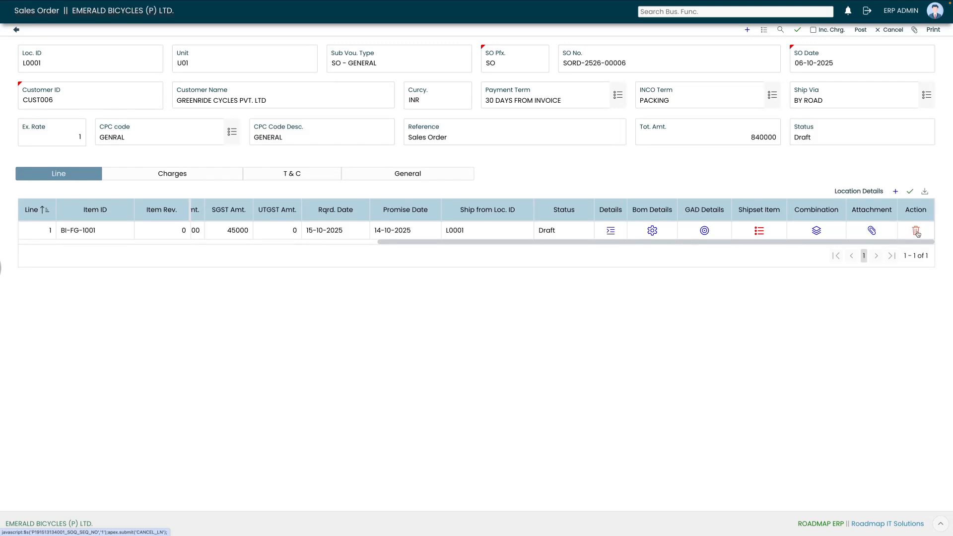
click(861, 192)
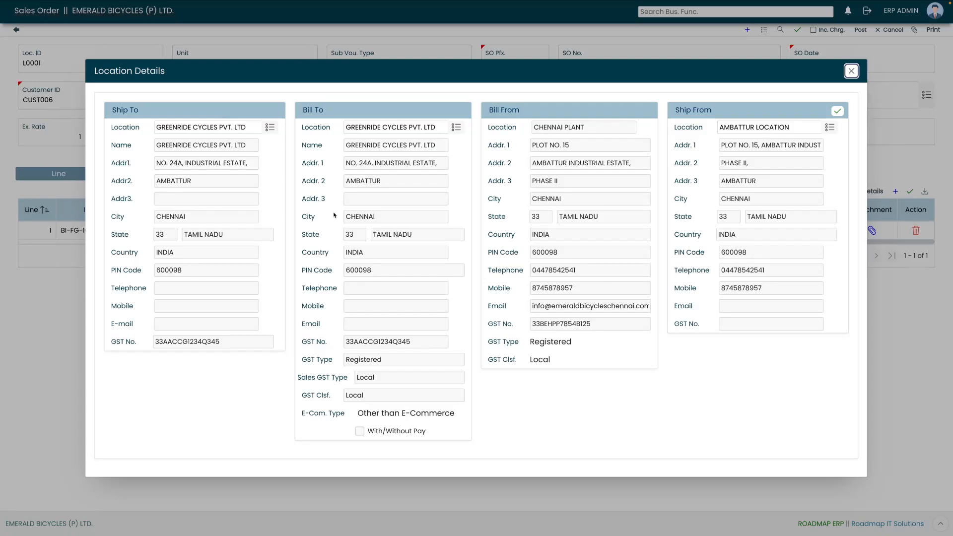
click(852, 71)
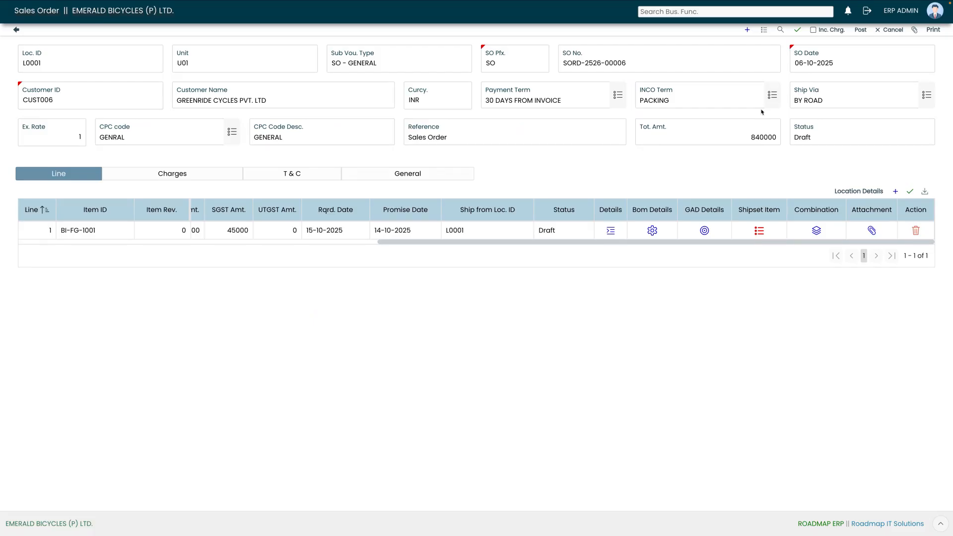
Post SORD-2526-00006 and forward it to the warehouse supervisor for review at MEDIUM priority
click(860, 30)
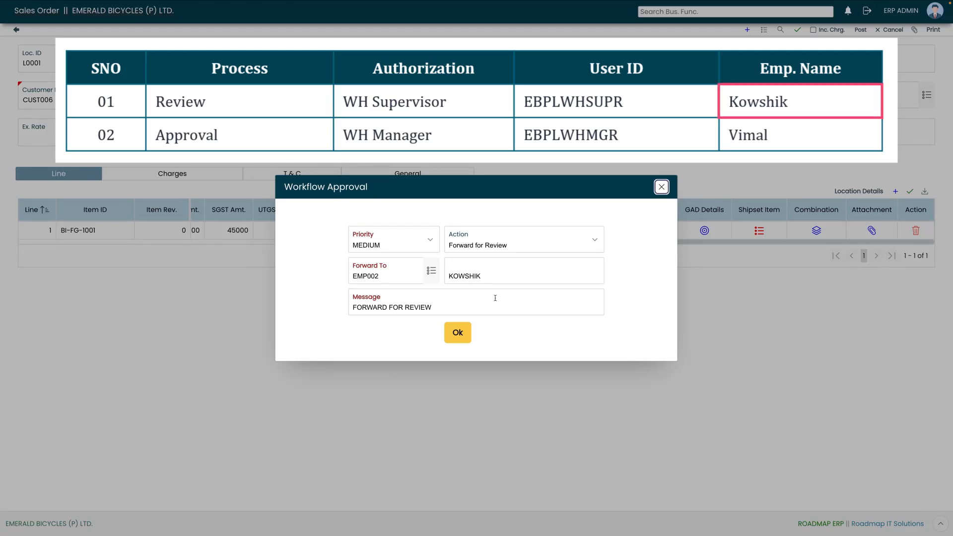
click(458, 333)
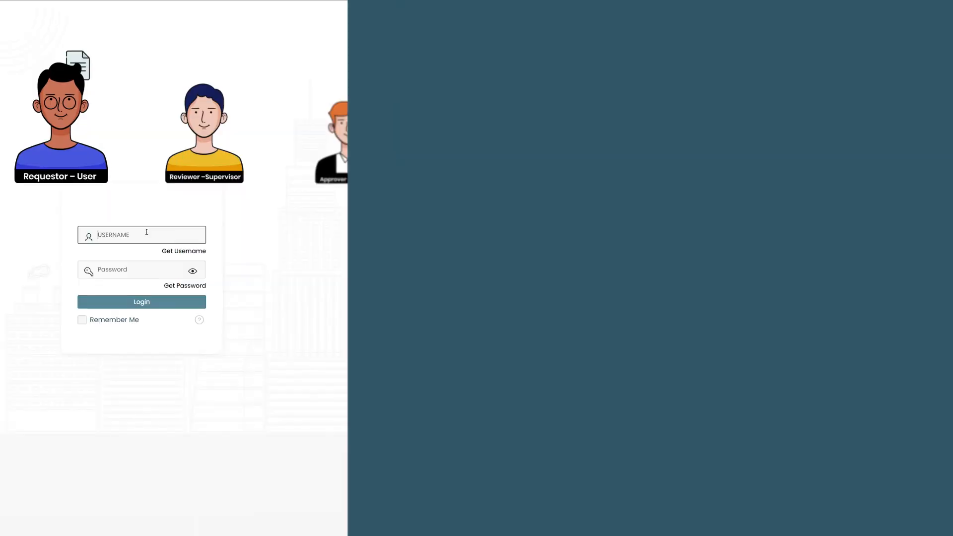
Log in with the warehouse supervisor's username and password
text(EBPL)
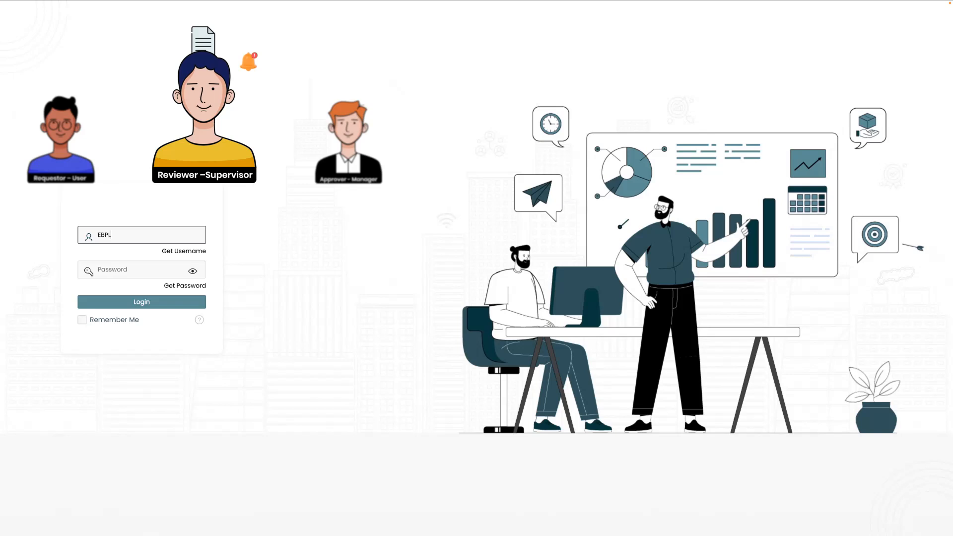
text(WHSUPR)
click(135, 271)
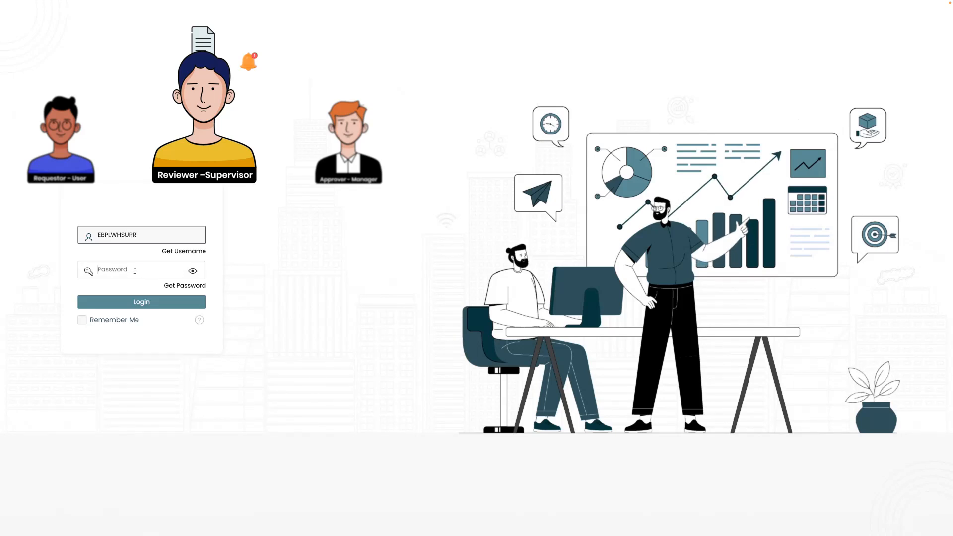
text(•••••••••)
click(143, 304)
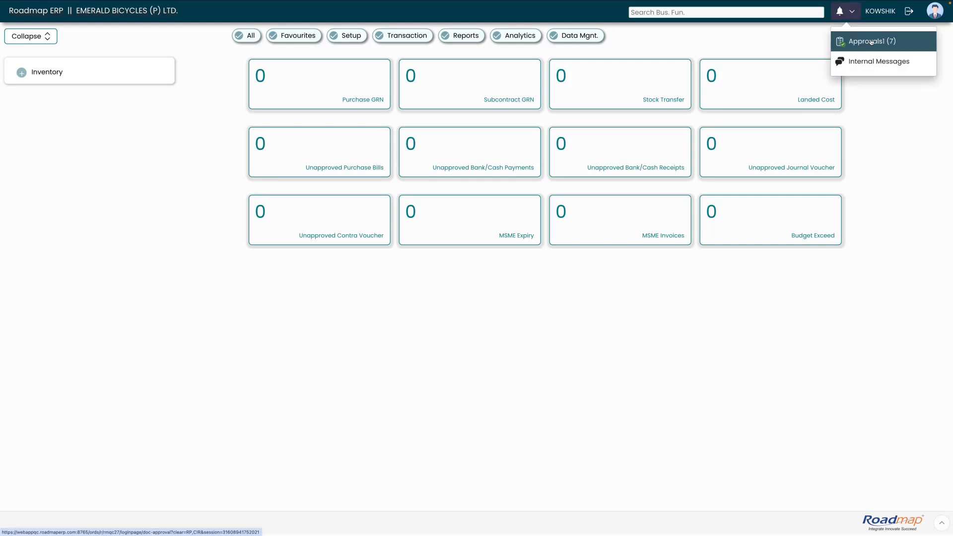
Open SORD-2526-00006 from the supervisor's Approvals (7) document list
click(755, 61)
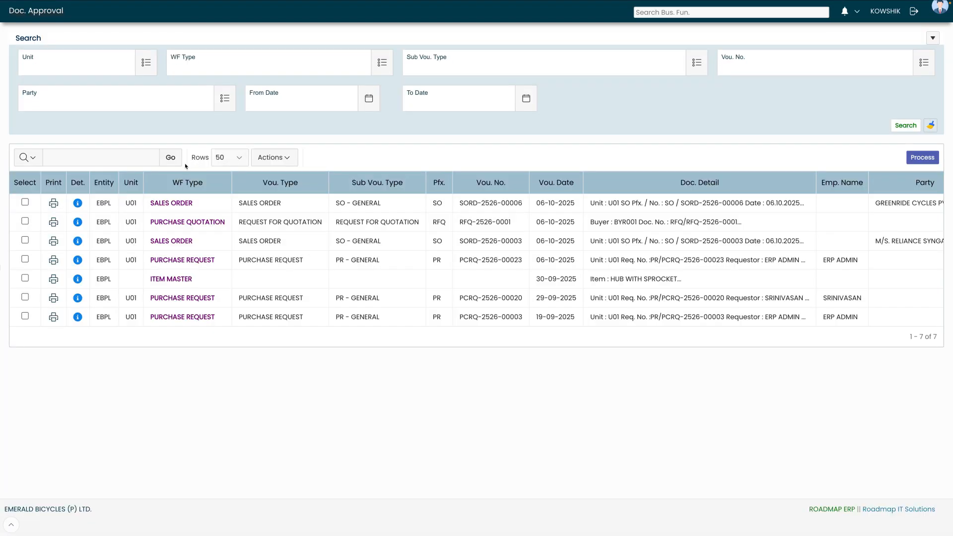
click(78, 204)
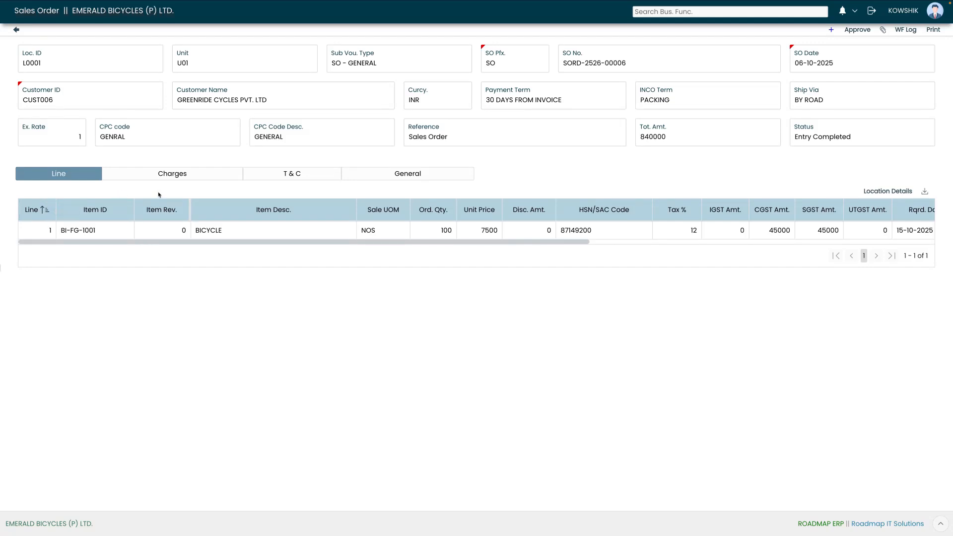
Approve SORD-2526-00006 as Review & Forward for Approve, sending it to the warehouse manager
drag(193, 243, 104, 247)
mouse_move(582, 244)
mouse_down()
mouse_move(694, 243)
mouse_move(580, 243)
mouse_up()
click(856, 31)
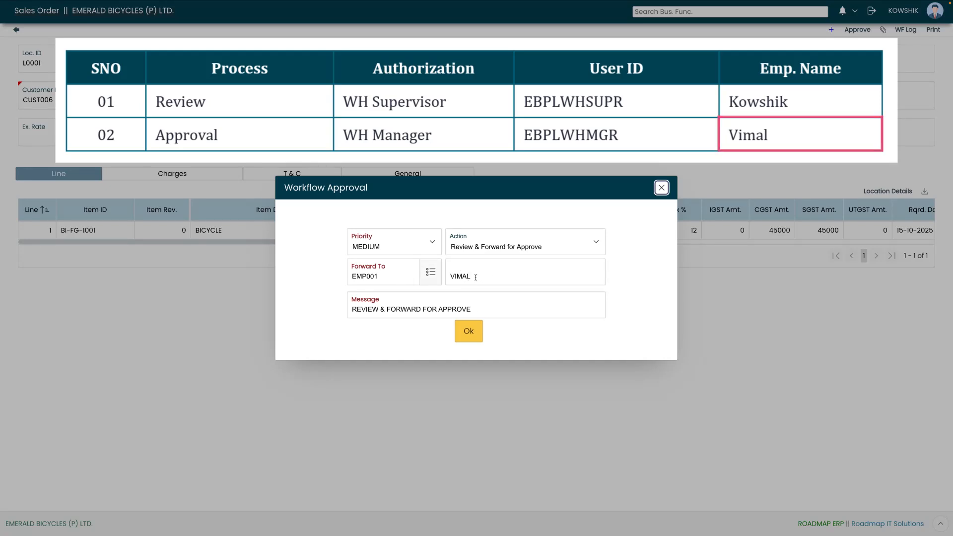
click(470, 333)
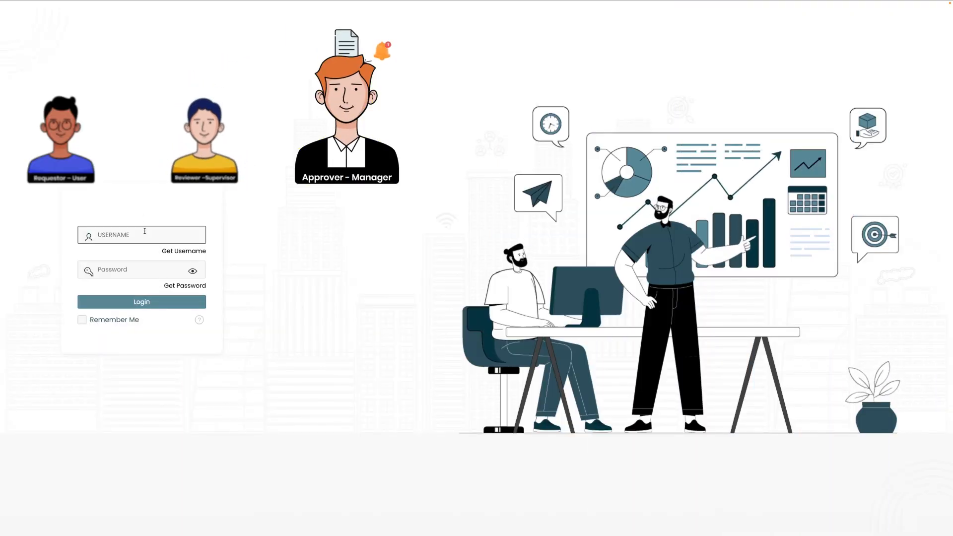
Log in with the warehouse manager's username and password, verifying the password via the eye icon
text(EBPLWHMGR)
key(Tab)
text(*****2025)
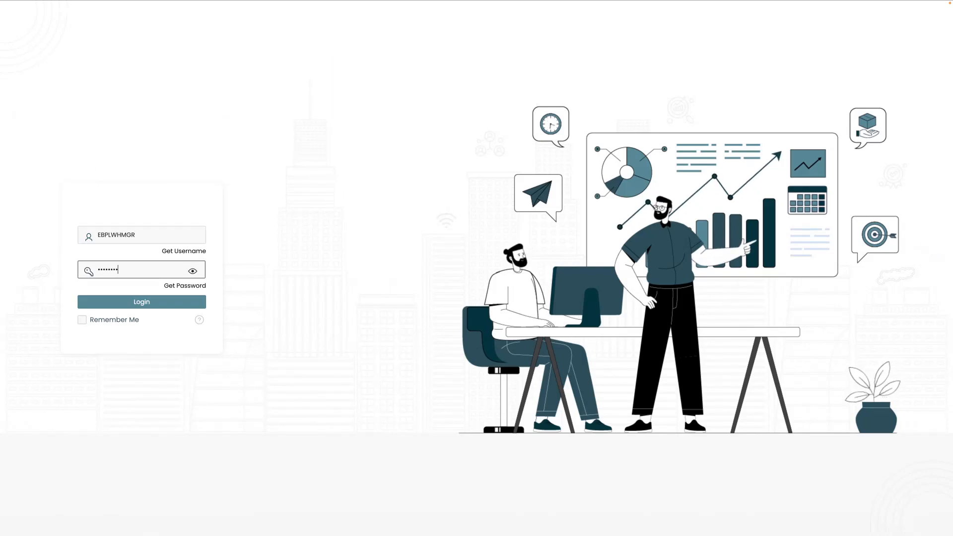
click(193, 271)
click(144, 304)
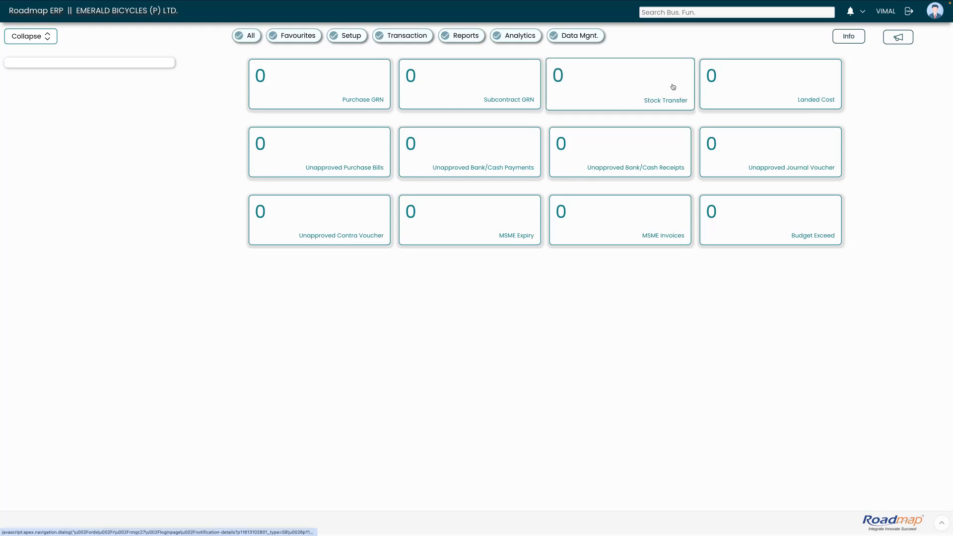
Approve sales order SORD-2526-00006 from the Approvals list, confirming with the message APPROVE
click(853, 14)
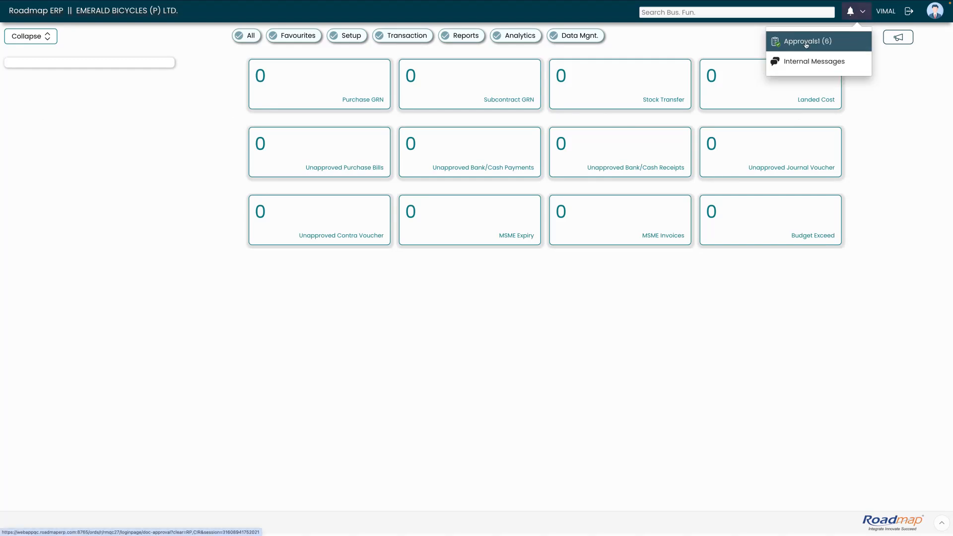
click(806, 43)
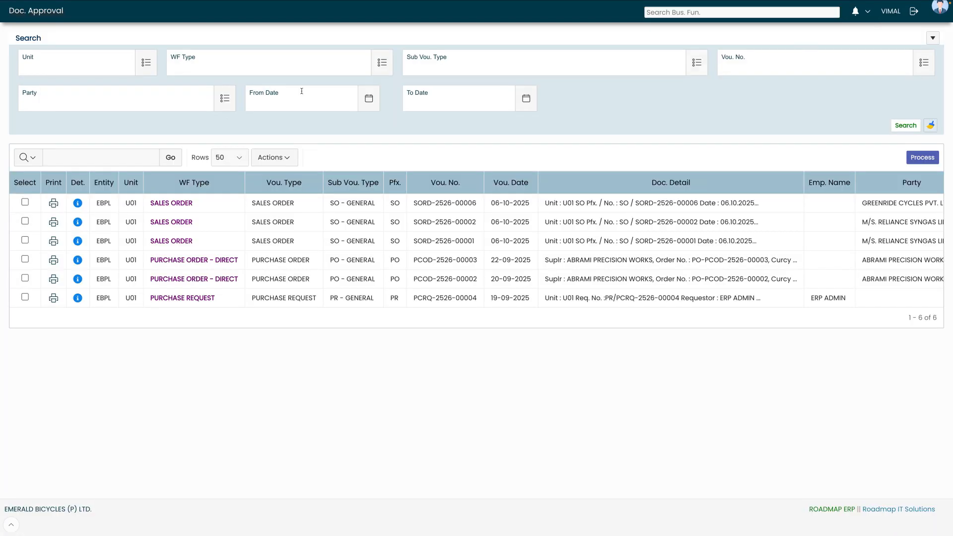
click(77, 204)
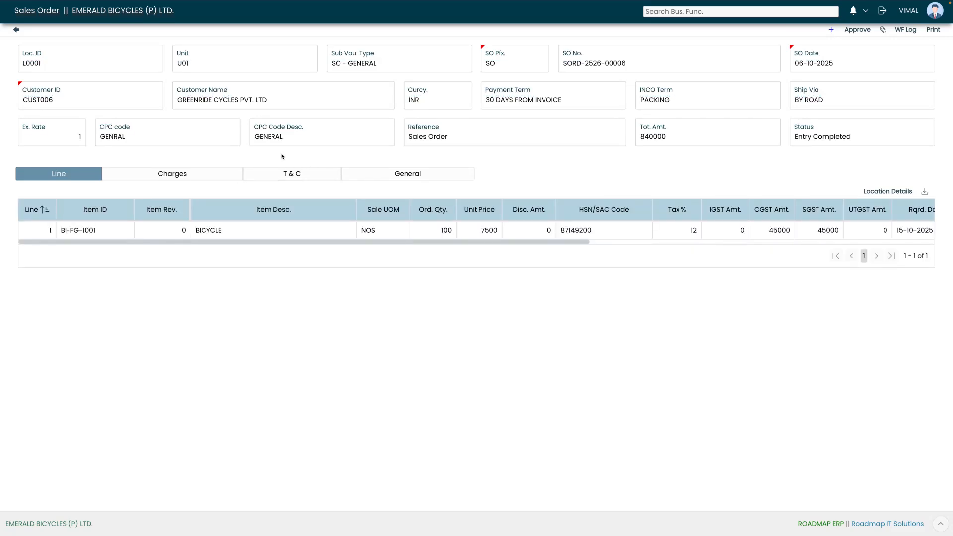
drag(249, 244, 147, 254)
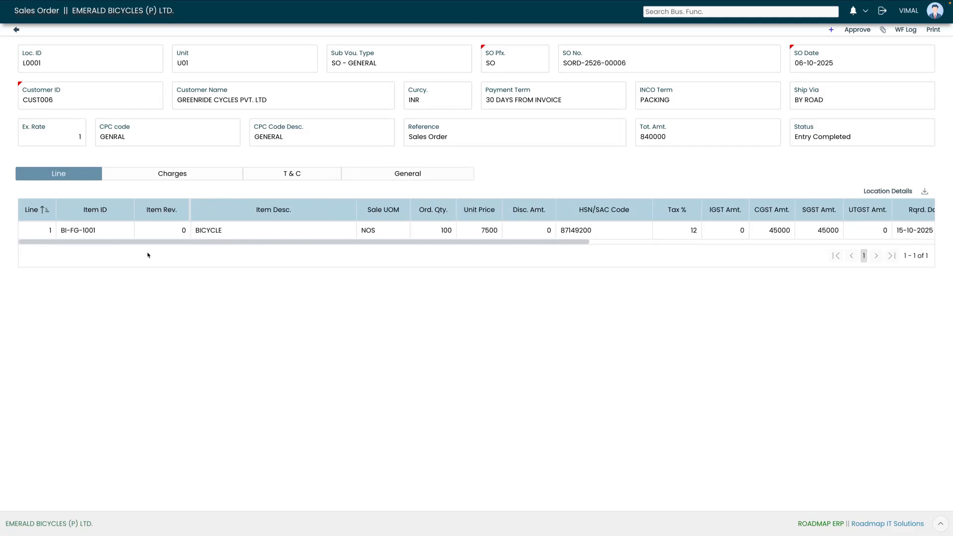
click(852, 31)
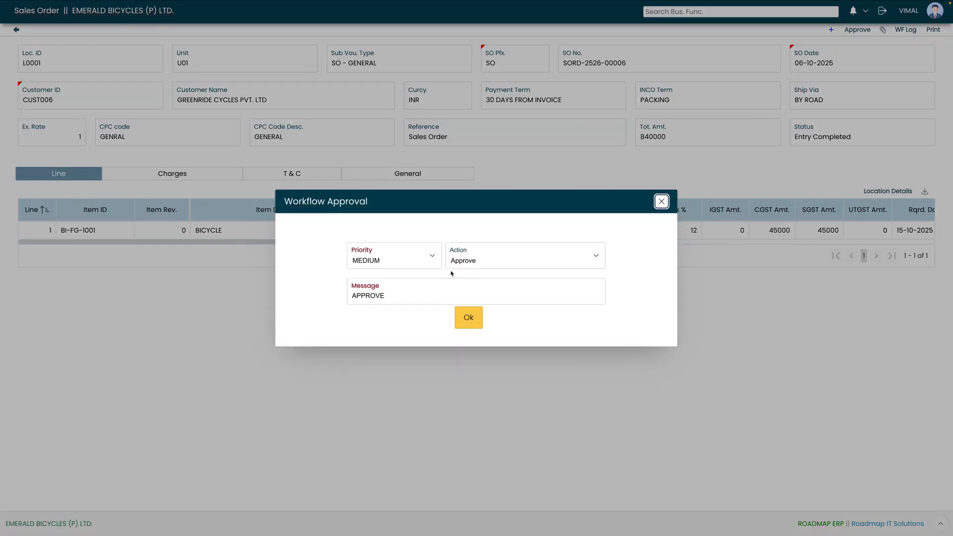
click(469, 319)
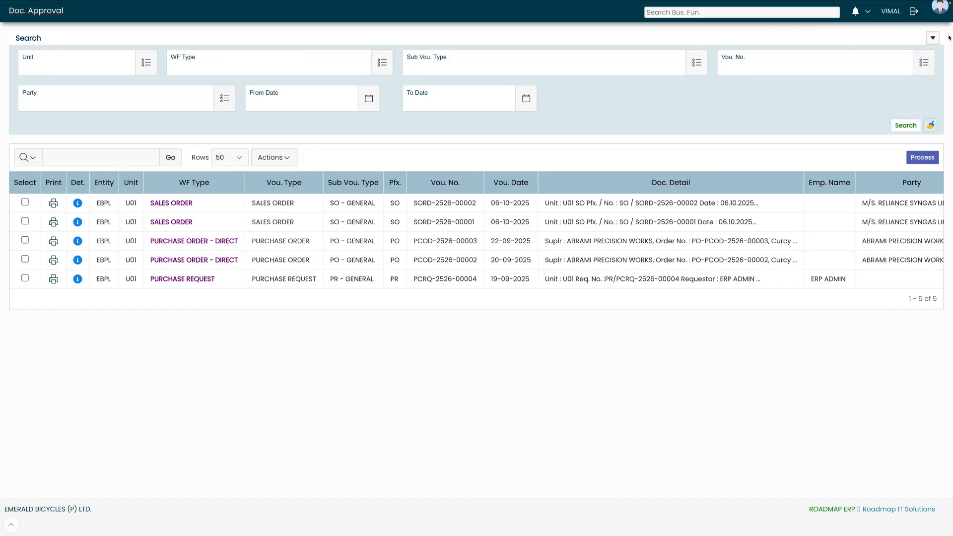
Log out of the manager's account and sign back in with the admin username and password
click(914, 13)
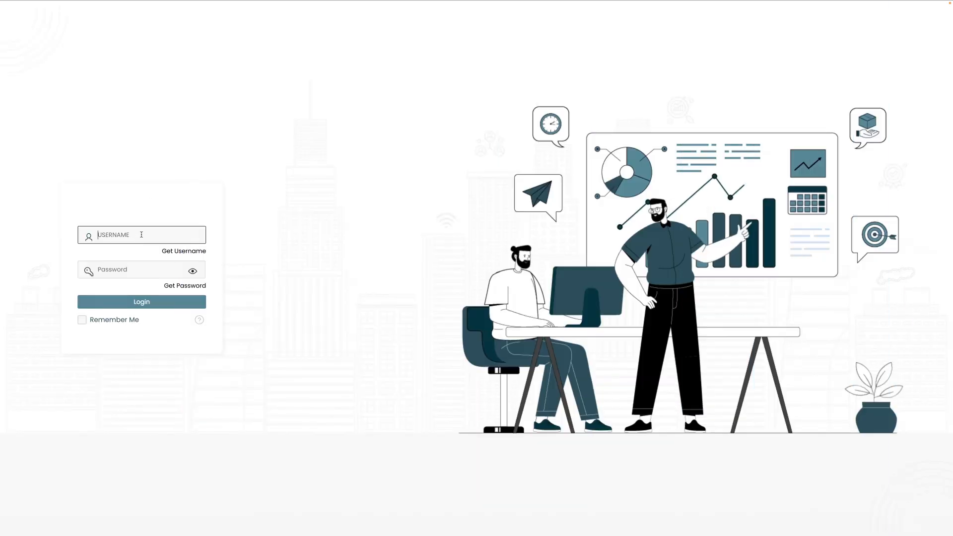
text(EBPLADMIN)
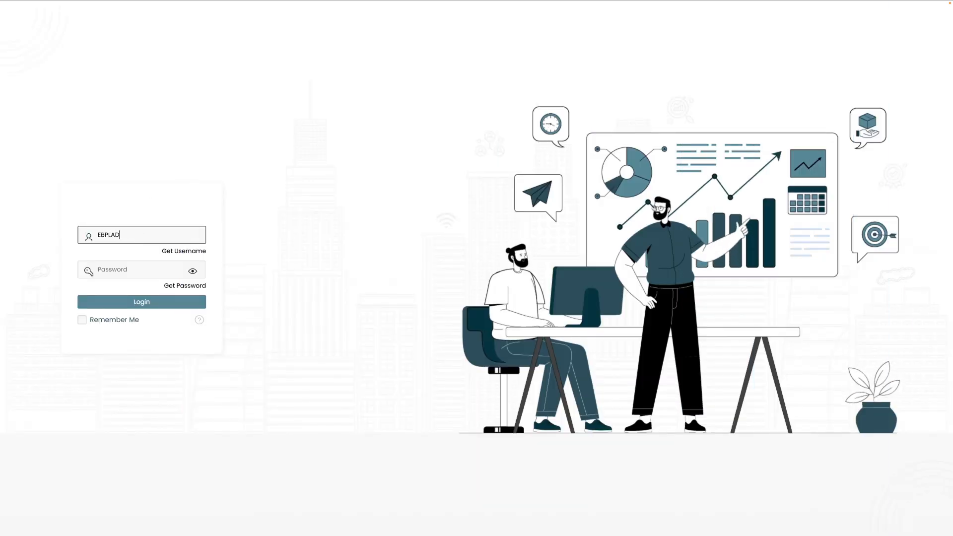
click(128, 268)
text(•••••••••)
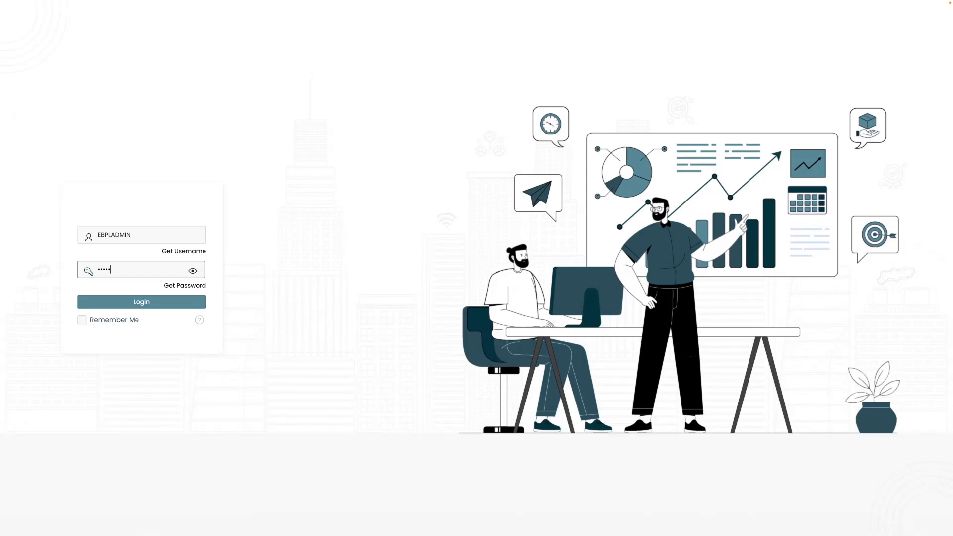
click(141, 303)
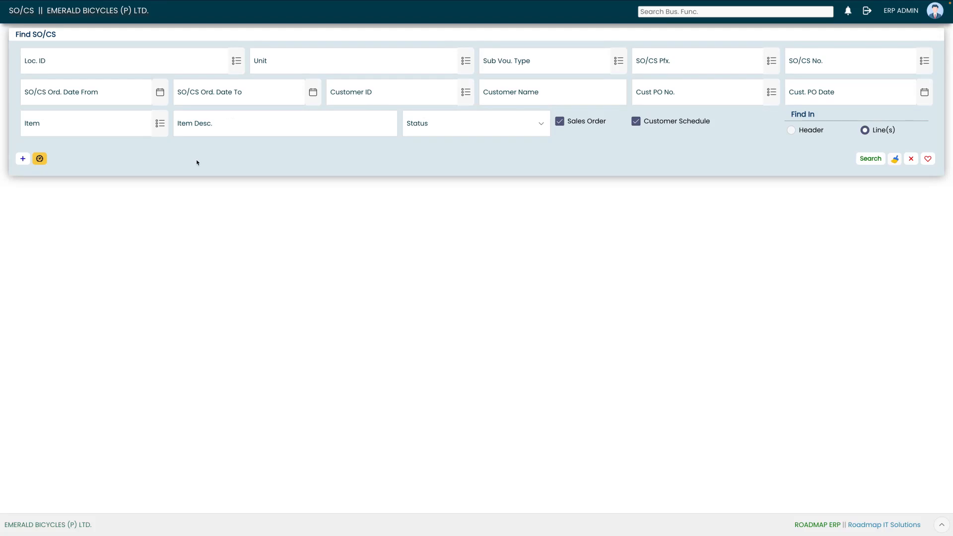
Run a header-level sales order search, then reload the Find SO/CS page
click(791, 130)
click(869, 158)
drag(273, 369, 100, 408)
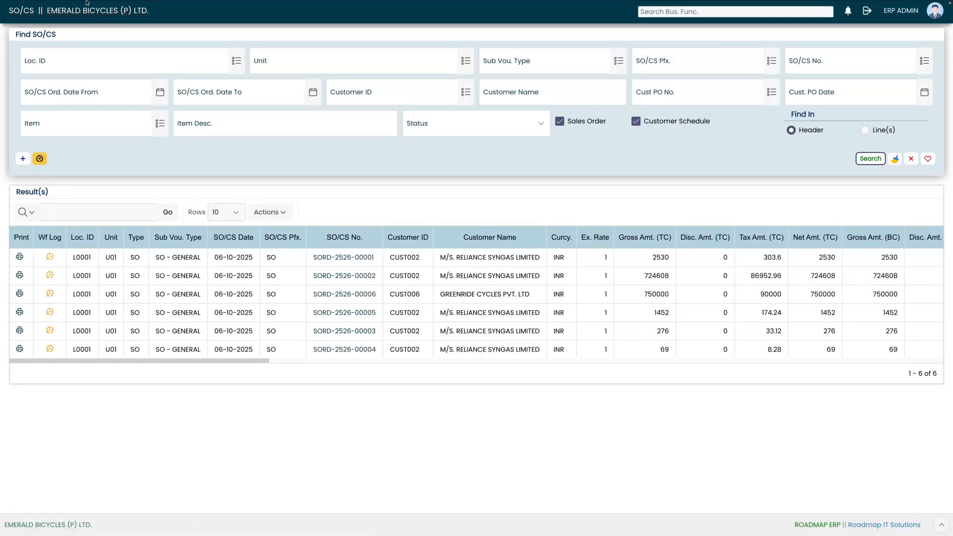
click(35, 33)
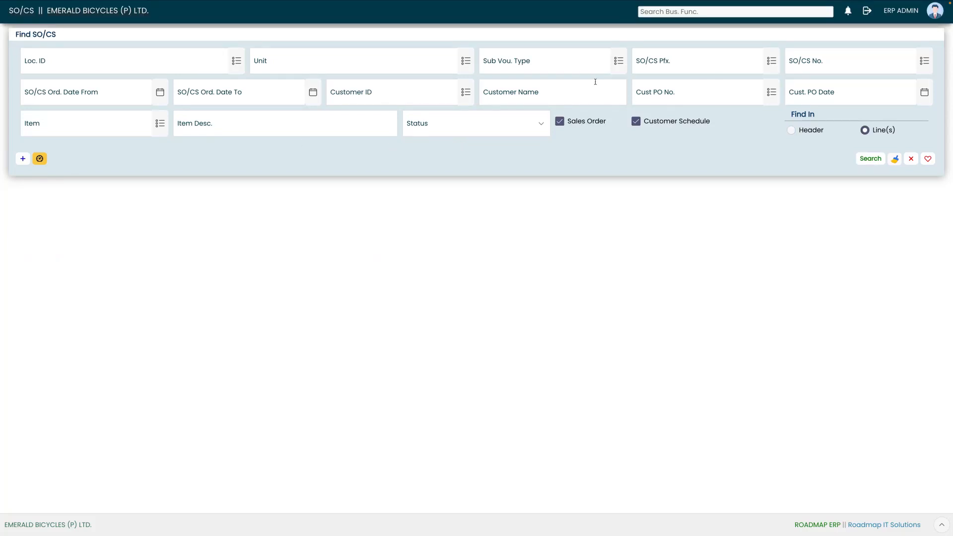
Pick SORD-2526-00006 in the SO/CS No. lookup, search, and open the order
click(924, 61)
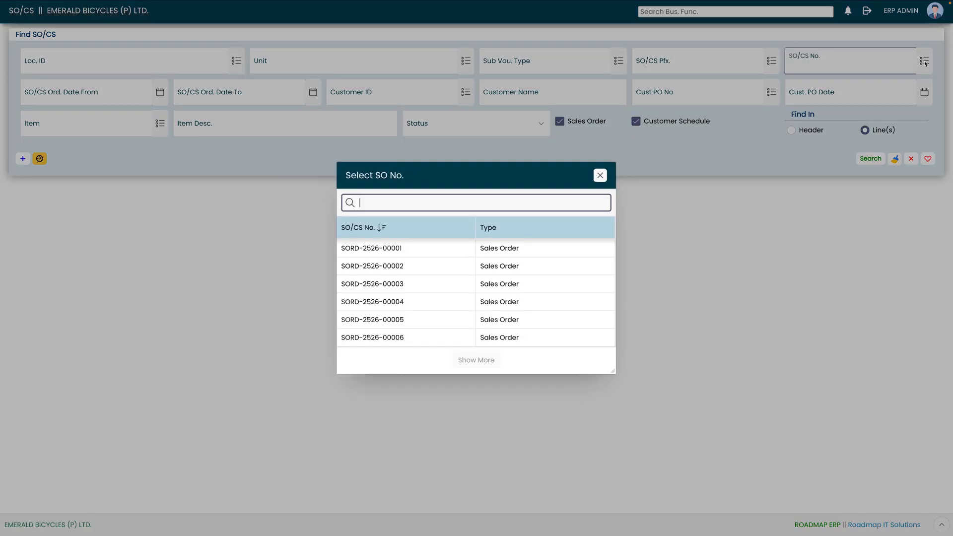
click(412, 339)
click(870, 158)
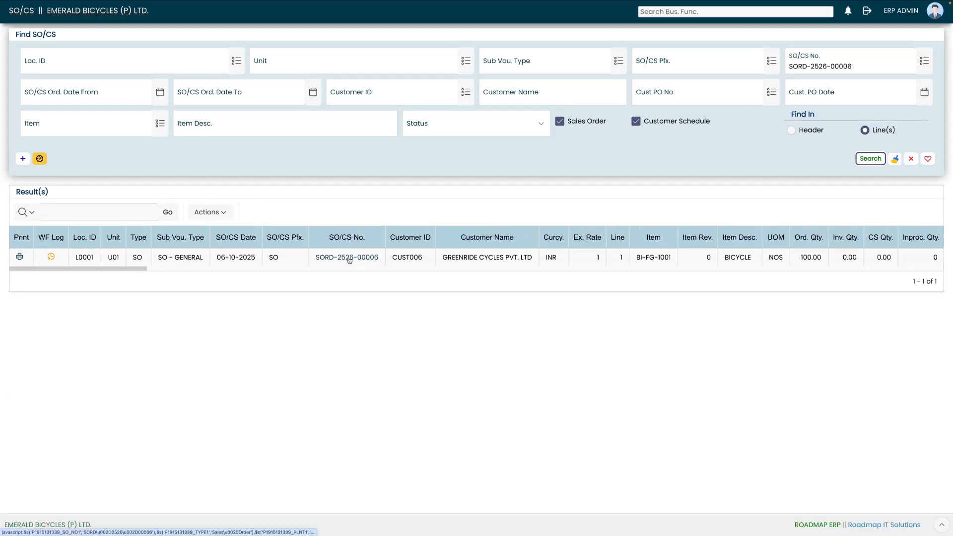
click(347, 257)
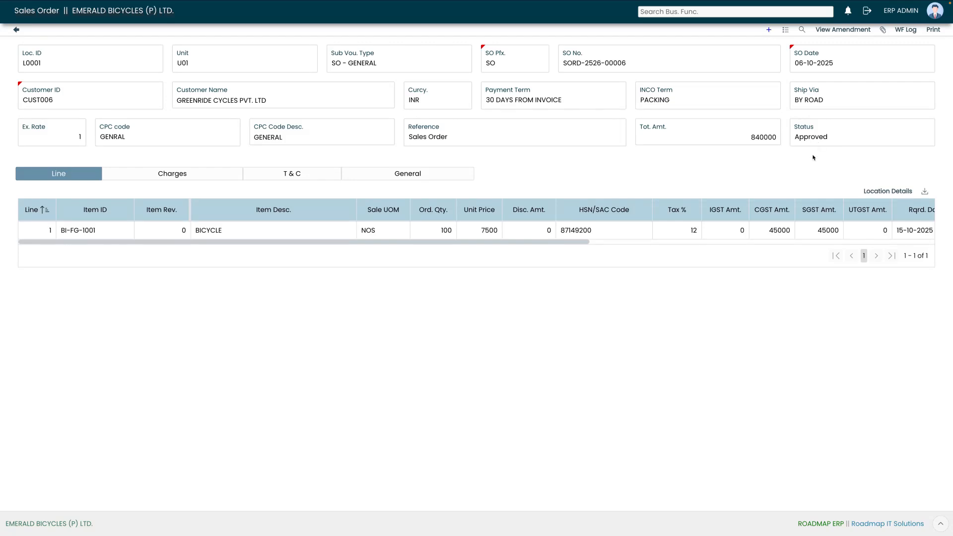
click(933, 29)
Review SORD-2526-00006's WF Log entries, then return home and expand Sys. Administration
click(905, 29)
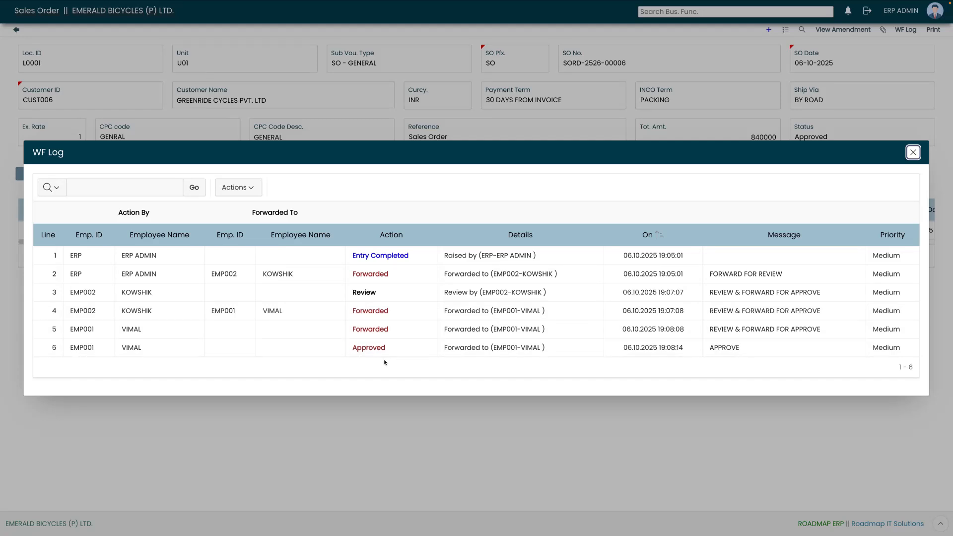
click(914, 152)
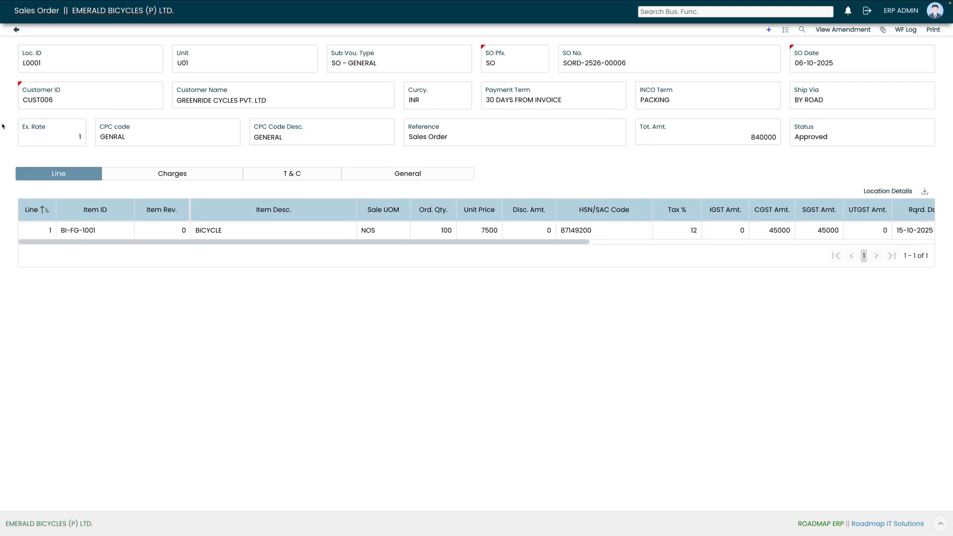
click(16, 31)
click(21, 332)
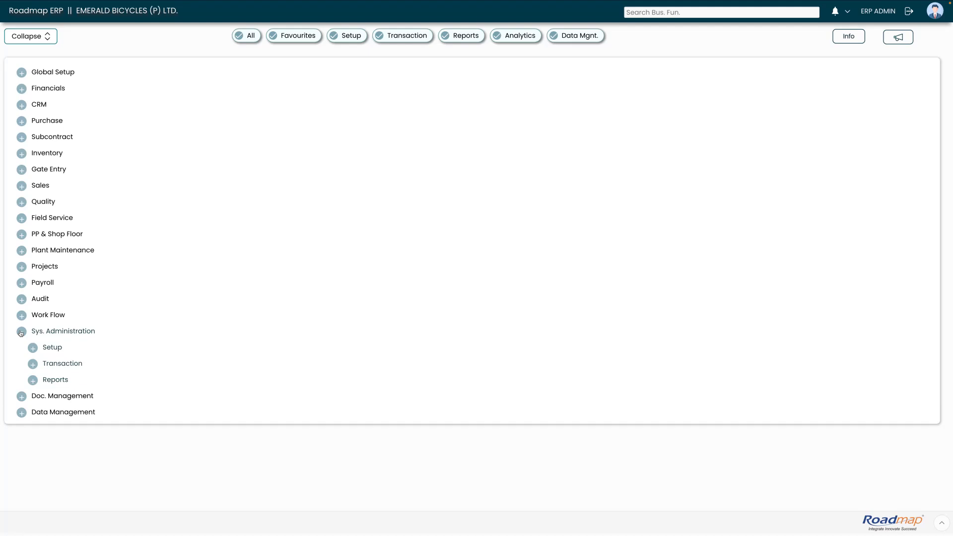
Open the Email log via Sys. Administration > Transaction > IM/SMS/Email/Whatsapp
click(55, 365)
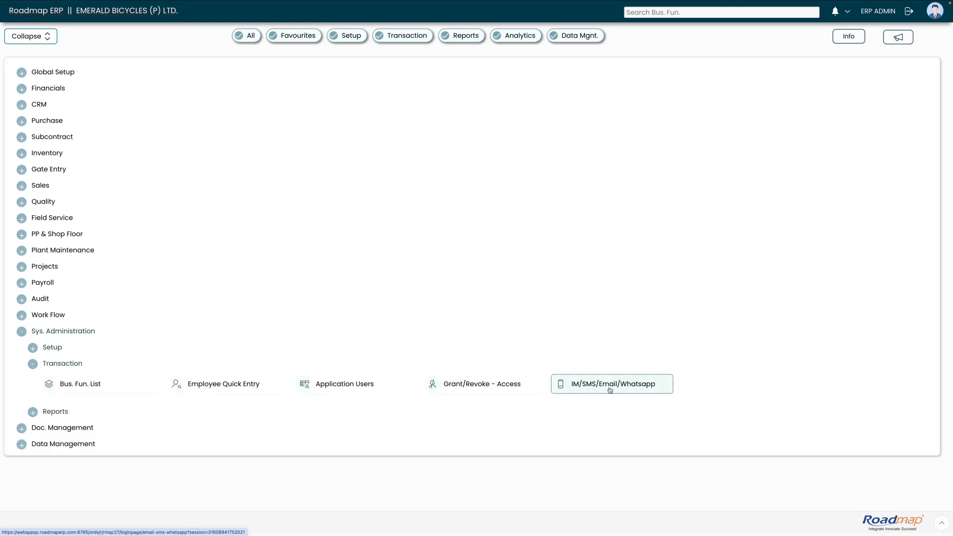
click(636, 390)
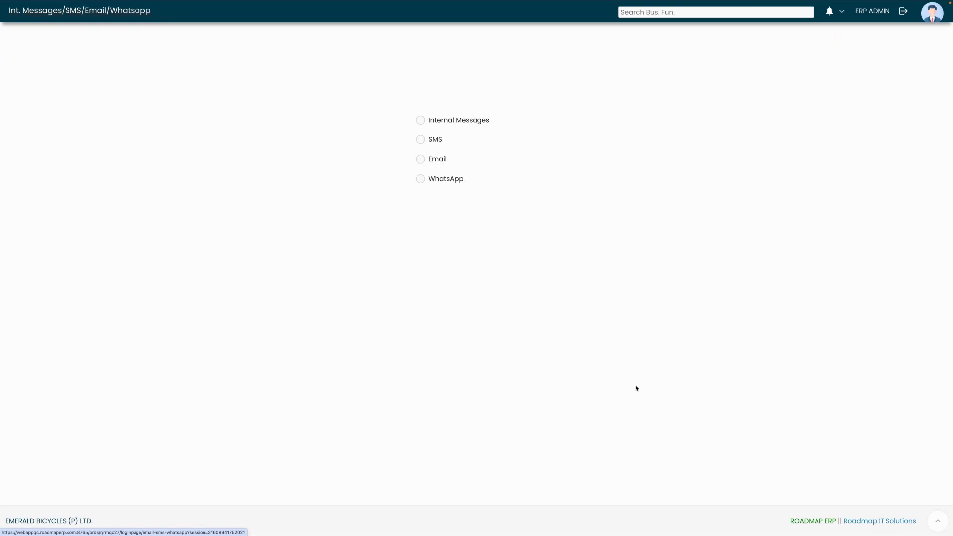
click(440, 159)
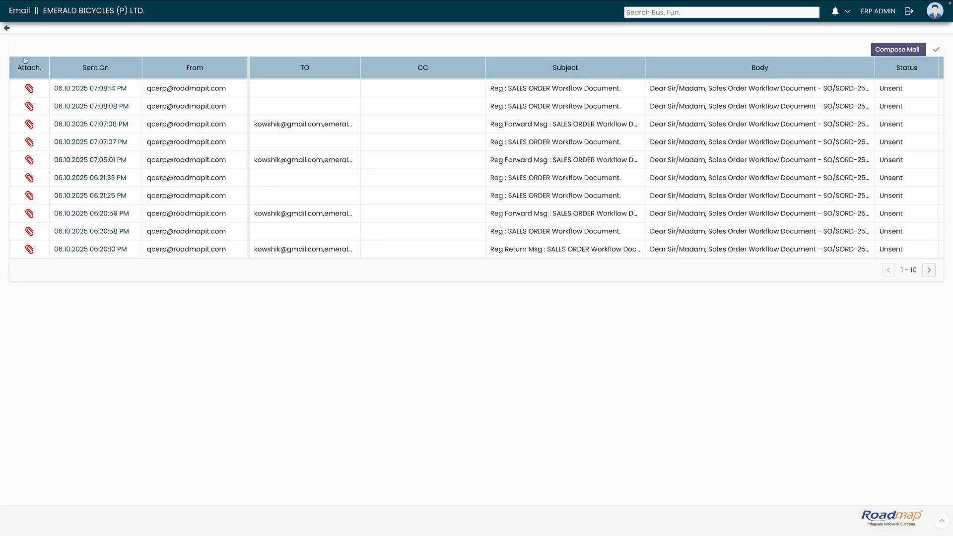
click(79, 90)
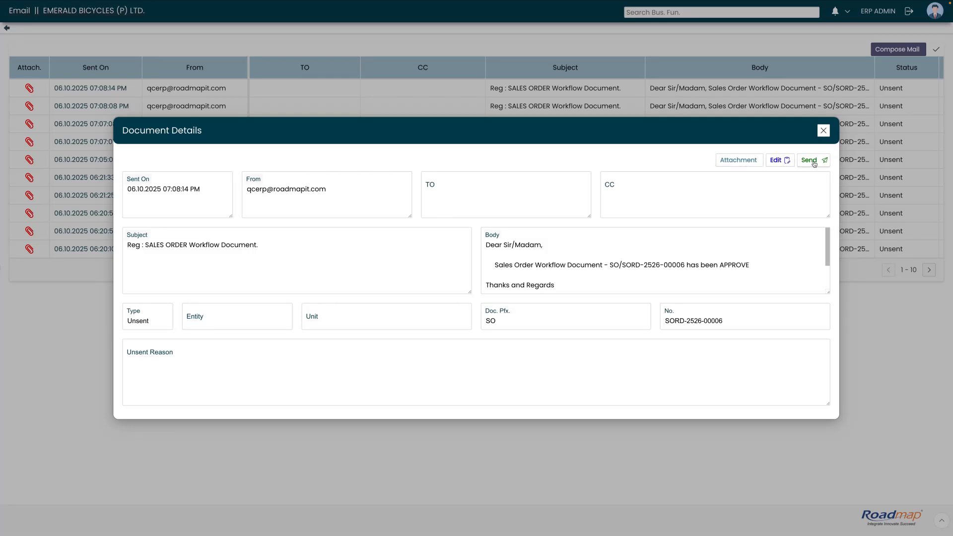
click(824, 131)
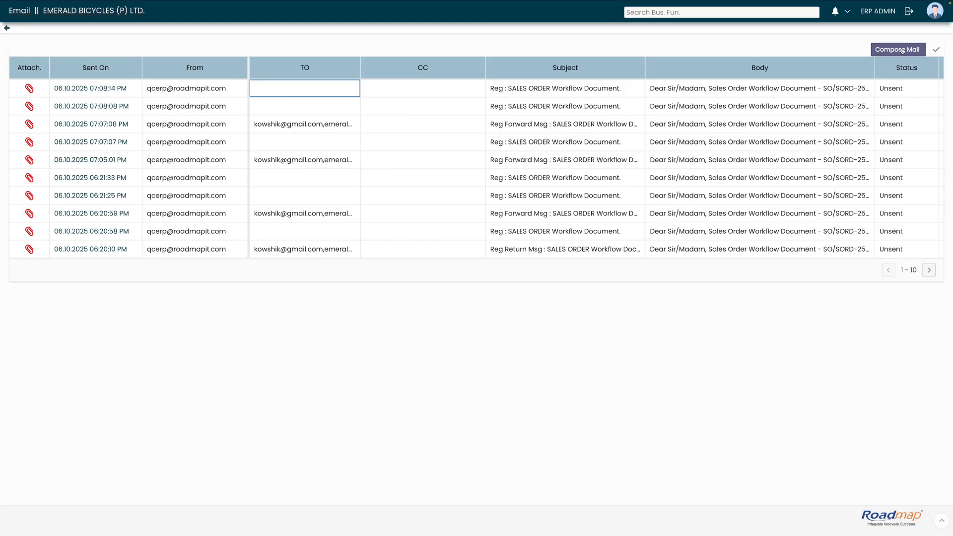
click(506, 49)
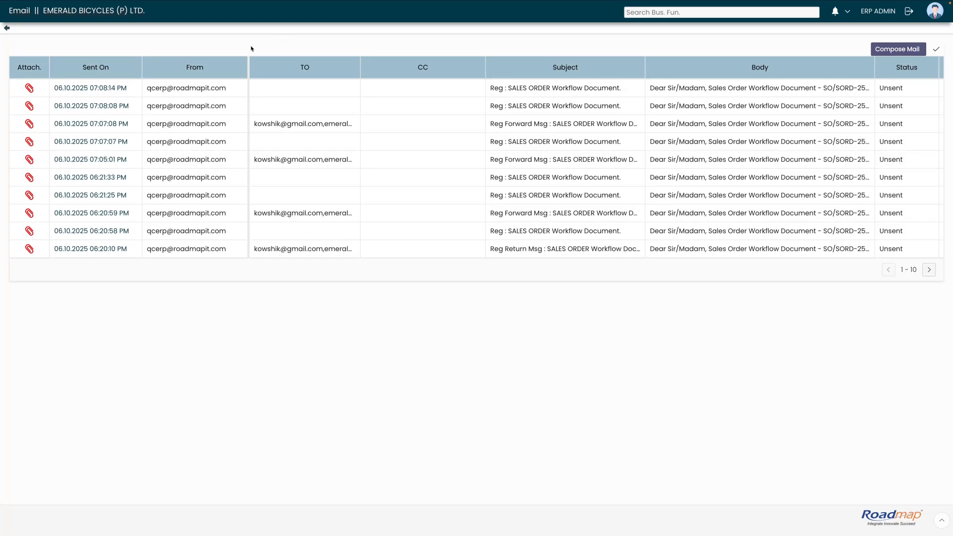